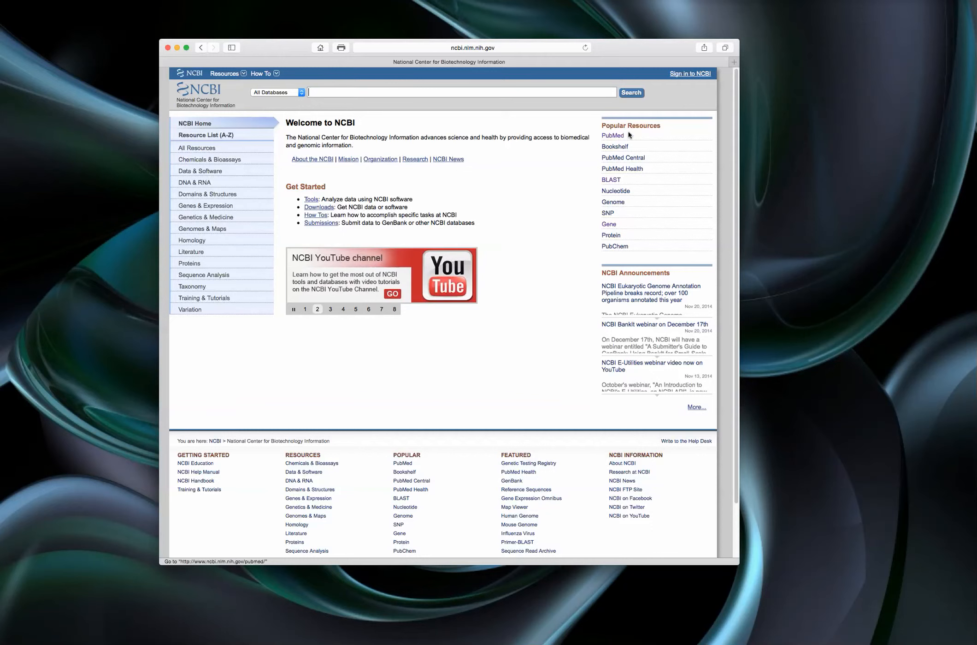
- Open BLAST from NCBI's popular resources and go to the protein BLAST search form
{"action": "left_click", "coordinate": [609, 180]}
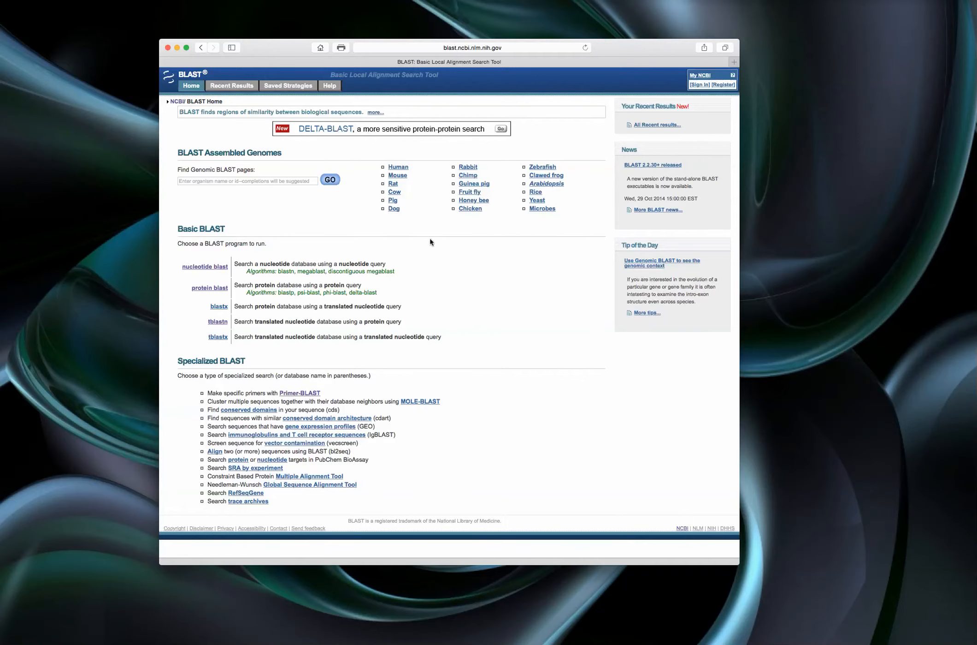
{"action": "left_click_drag", "start_coordinate": [287, 48], "coordinate": [303, 42]}
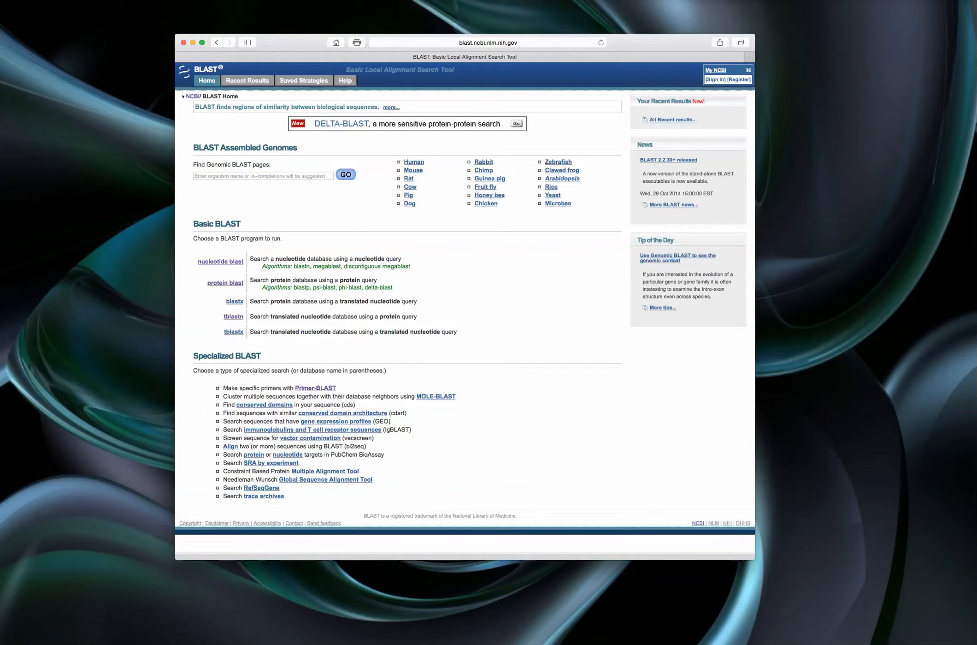
{"action": "left_click_drag", "start_coordinate": [976, 205], "coordinate": [622, 364]}
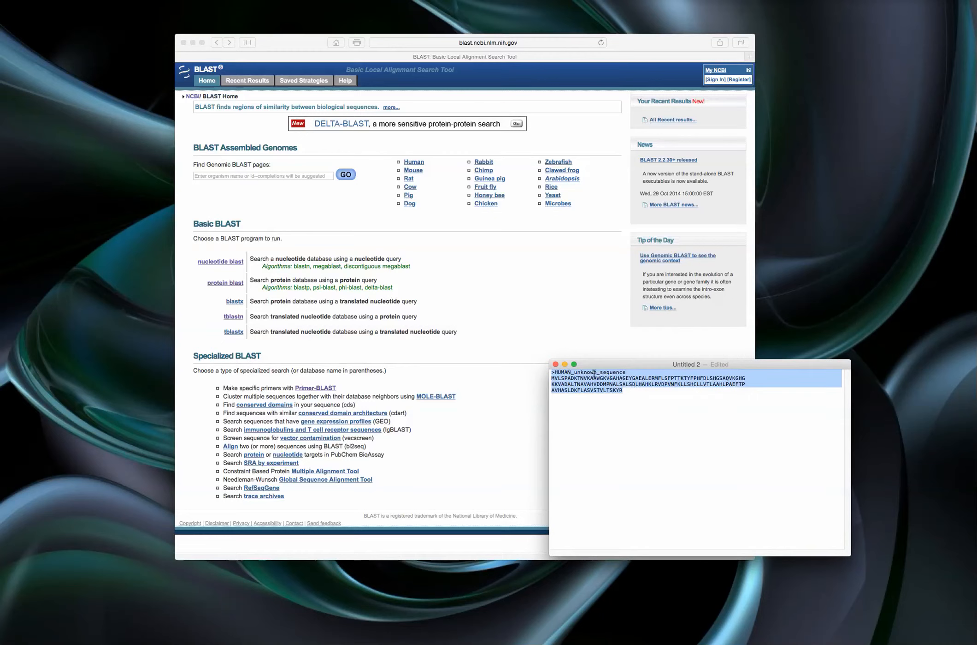
{"action": "left_click_drag", "start_coordinate": [624, 392], "coordinate": [548, 370]}
{"action": "left_click", "coordinate": [208, 291]}
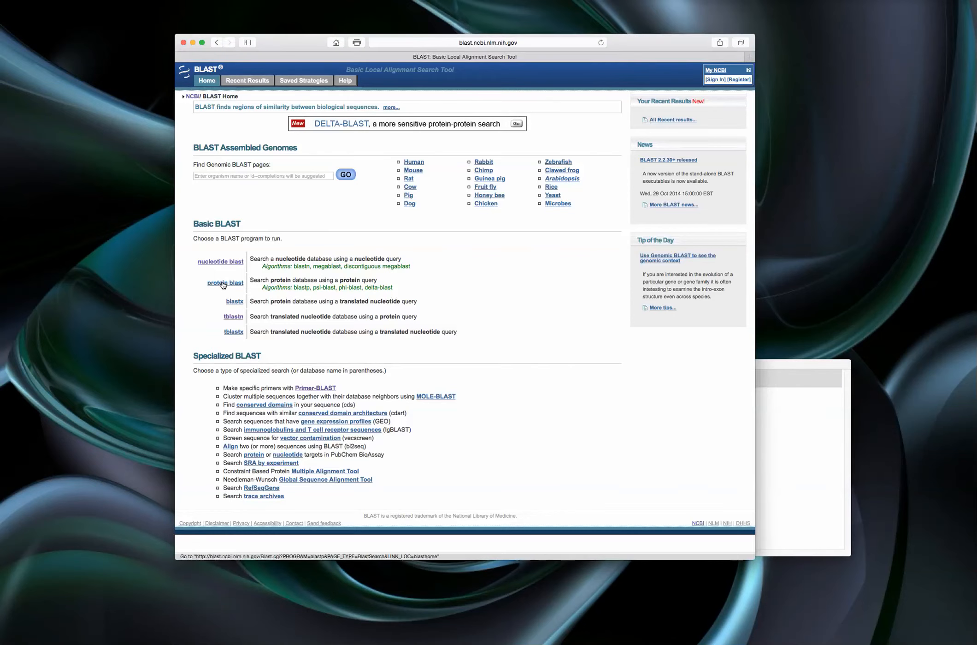
{"action": "left_click", "coordinate": [222, 283]}
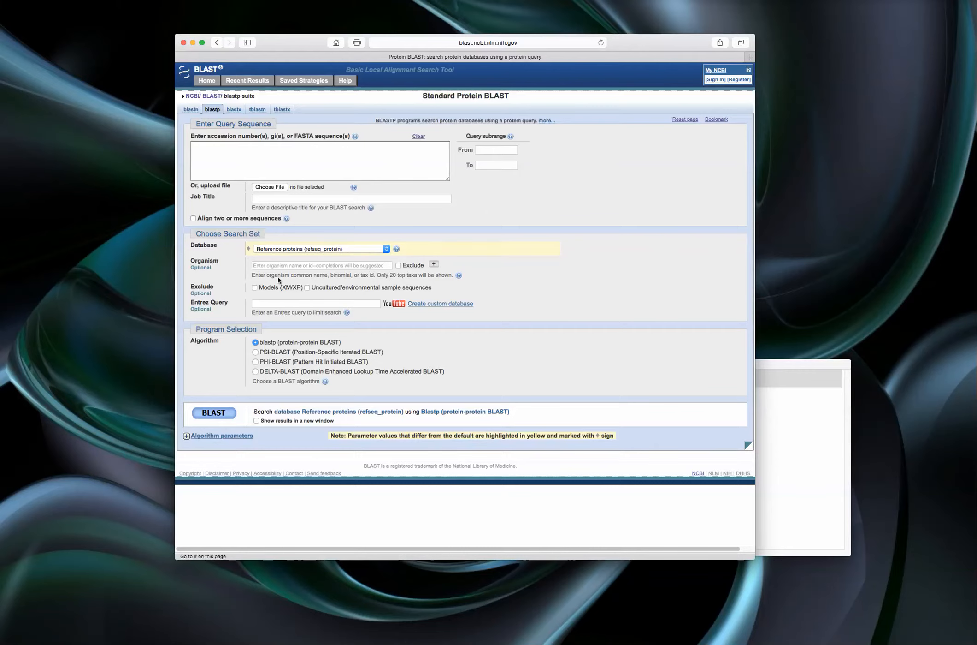
- Arrange the browser and text document side by side and copy the entire HUMAN_unknown_sequence FASTA entry
{"action": "left_click_drag", "start_coordinate": [640, 38], "coordinate": [580, 59]}
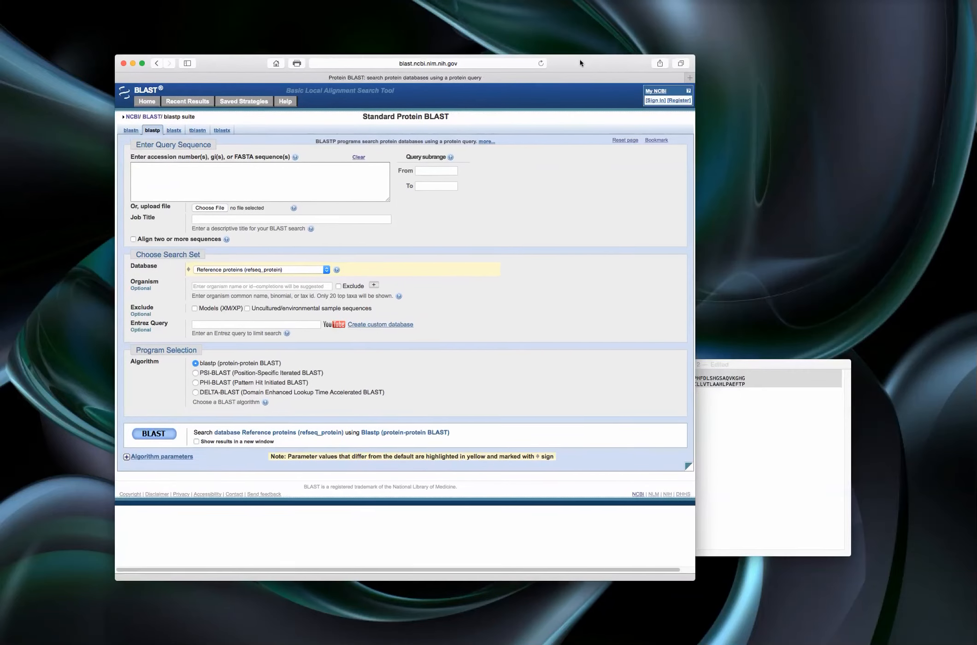
{"action": "left_click_drag", "start_coordinate": [754, 361], "coordinate": [858, 261]}
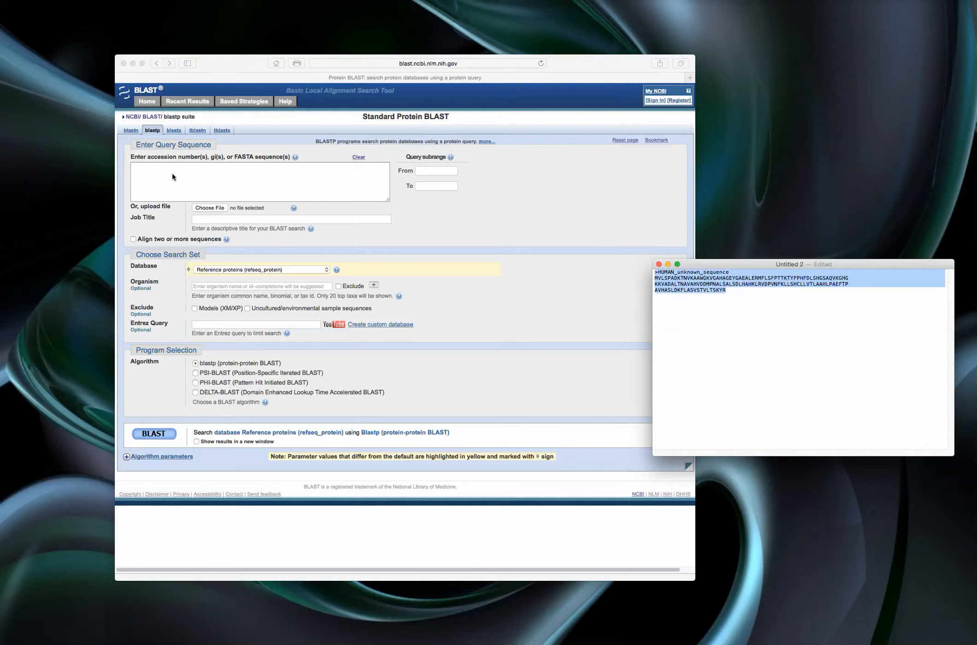
{"action": "left_click", "coordinate": [685, 277]}
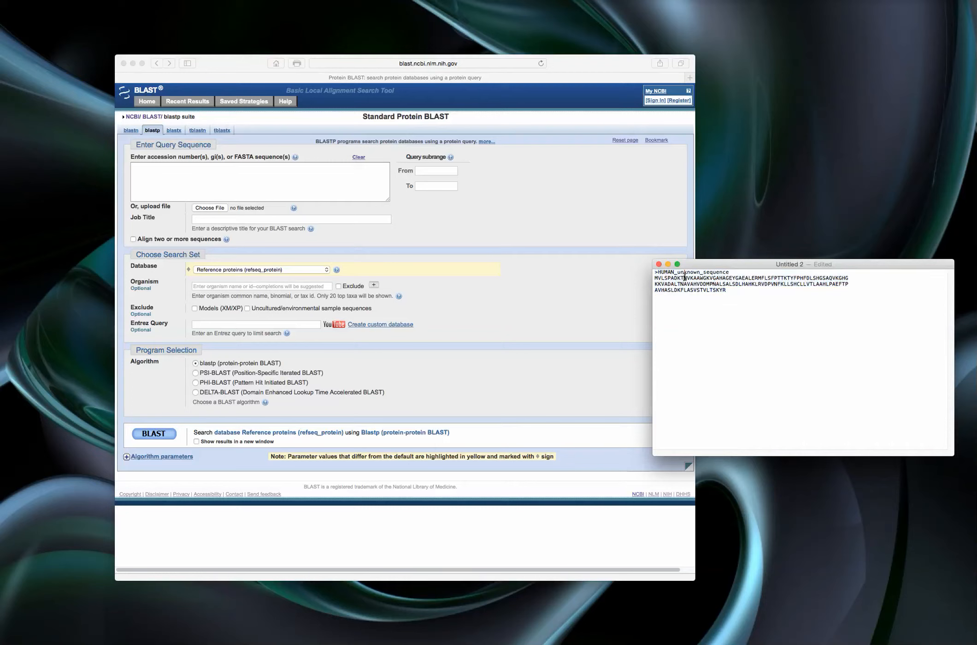
{"action": "left_click_drag", "start_coordinate": [734, 289], "coordinate": [634, 274]}
{"action": "right_click", "coordinate": [712, 277]}
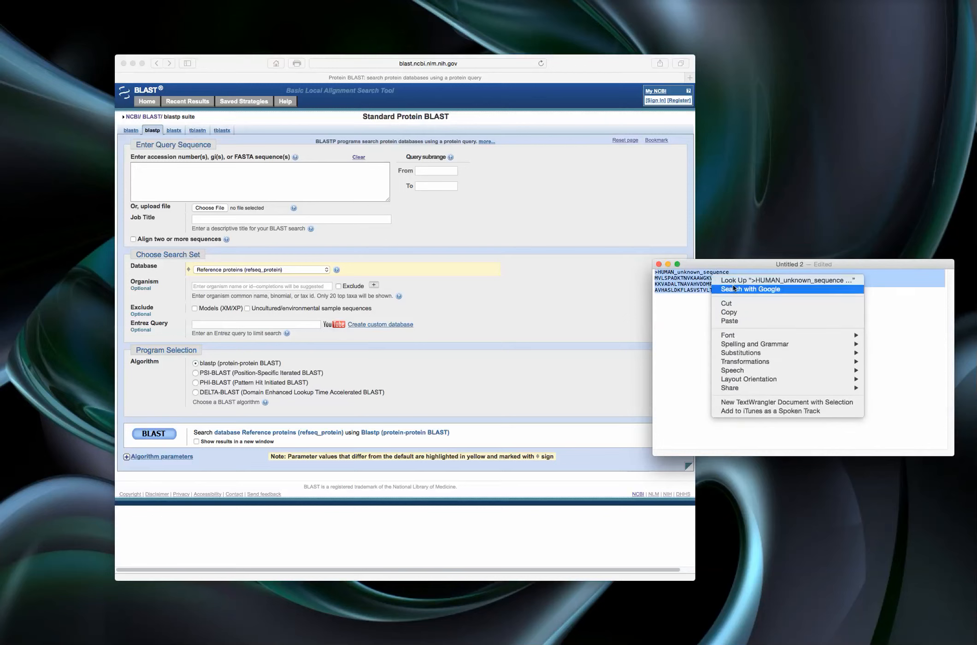
{"action": "left_click", "coordinate": [743, 311]}
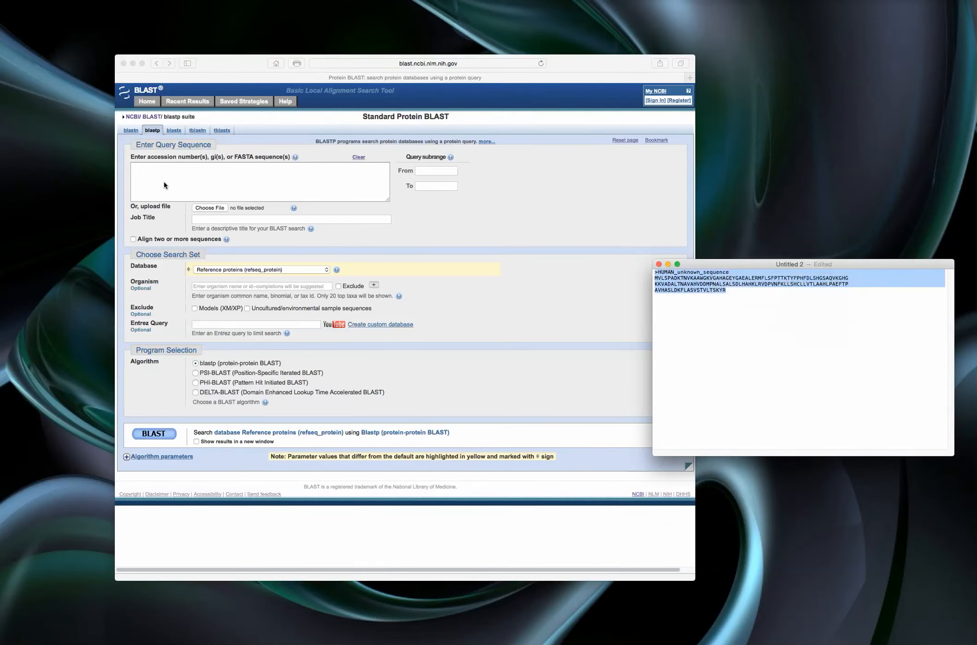
- Paste the copied FASTA entry as the query sequence and choose the Reference proteins (refseq_protein) database
{"action": "left_click", "coordinate": [163, 181]}
{"action": "right_click", "coordinate": [155, 173]}
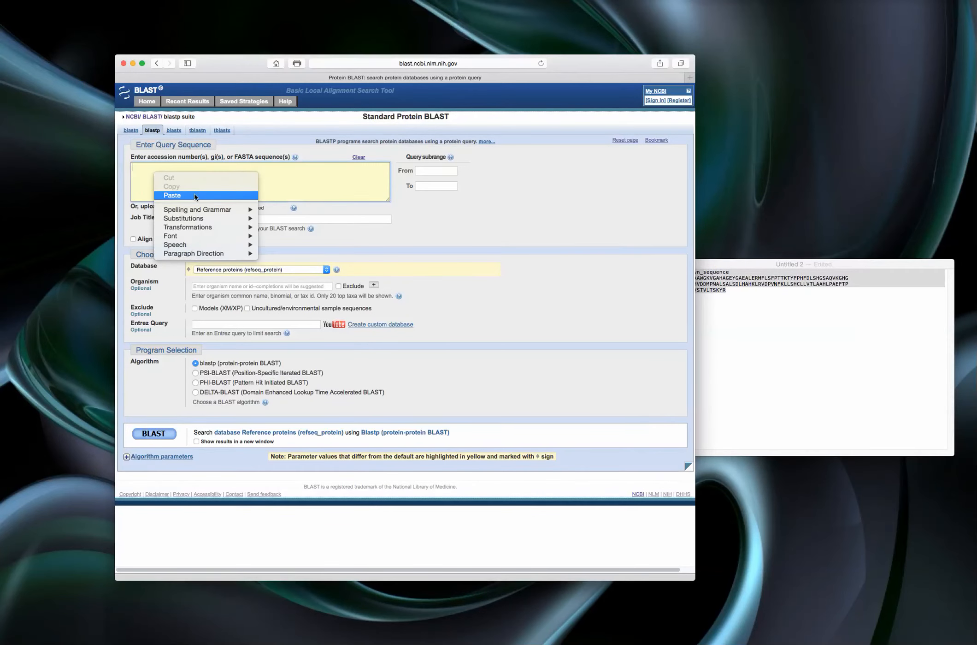
{"action": "left_click", "coordinate": [194, 194]}
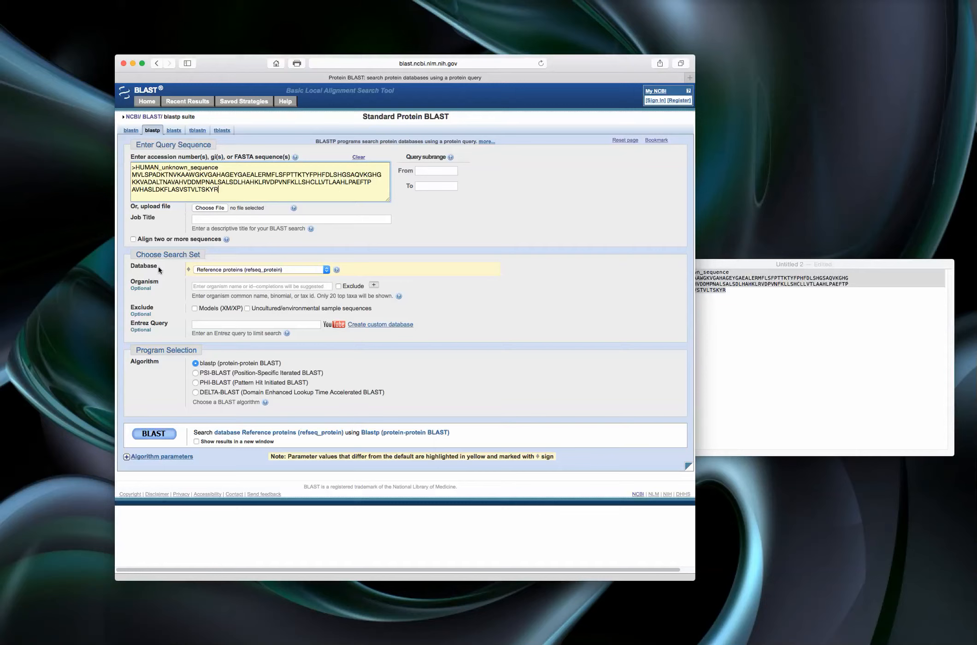
{"action": "left_click", "coordinate": [325, 270]}
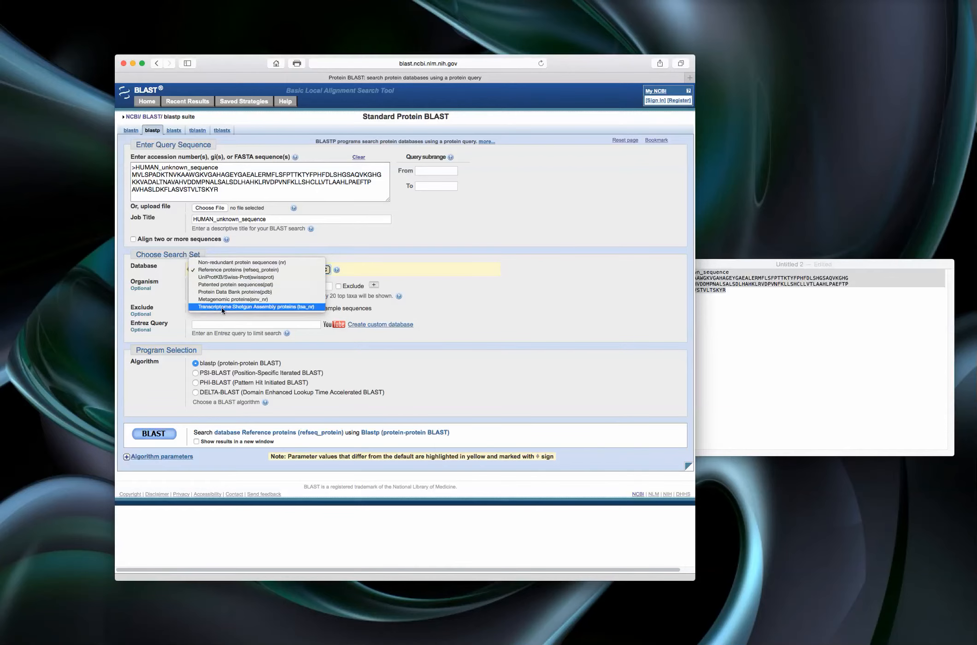
{"action": "left_click", "coordinate": [232, 271]}
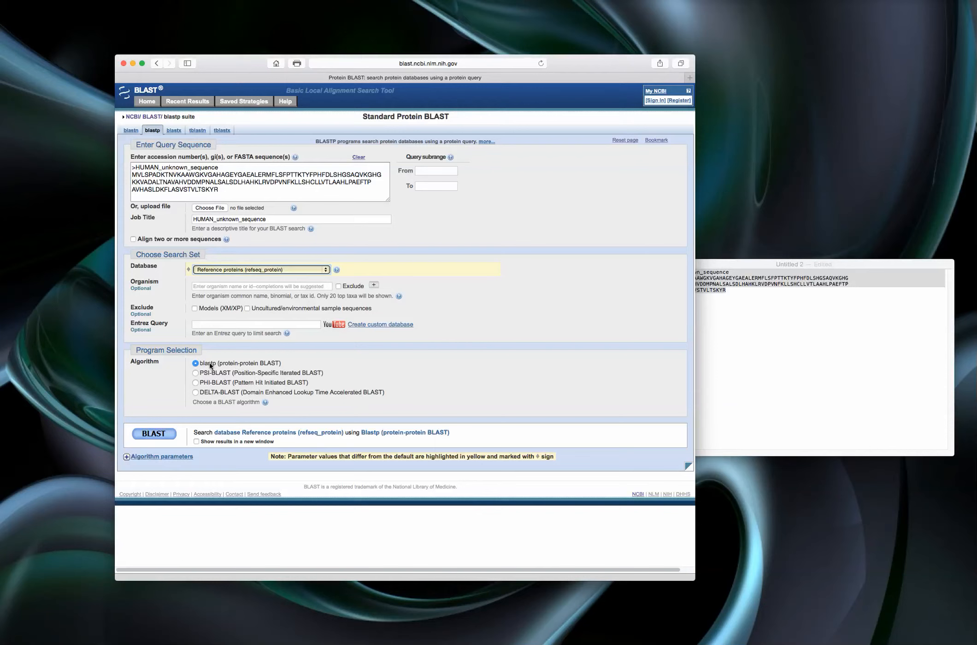
- Expand the algorithm parameters, keeping max target sequences at 100 and word size at 3
{"action": "left_click", "coordinate": [128, 457]}
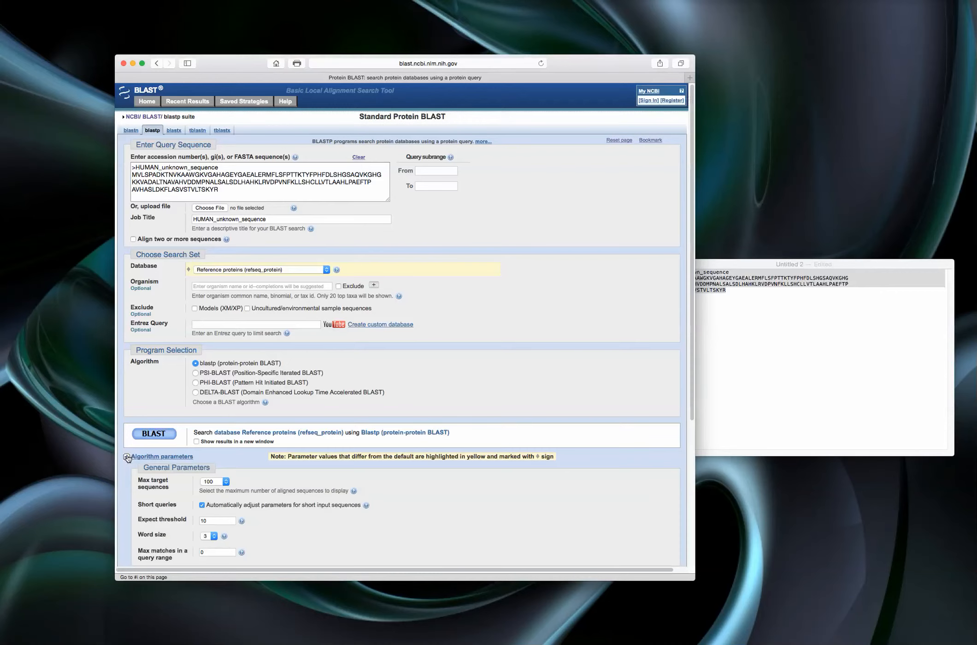
{"action": "scroll", "coordinate": [219, 433], "scroll_direction": "down", "scroll_amount": 1}
{"action": "scroll", "coordinate": [218, 433], "scroll_direction": "down", "scroll_amount": 5}
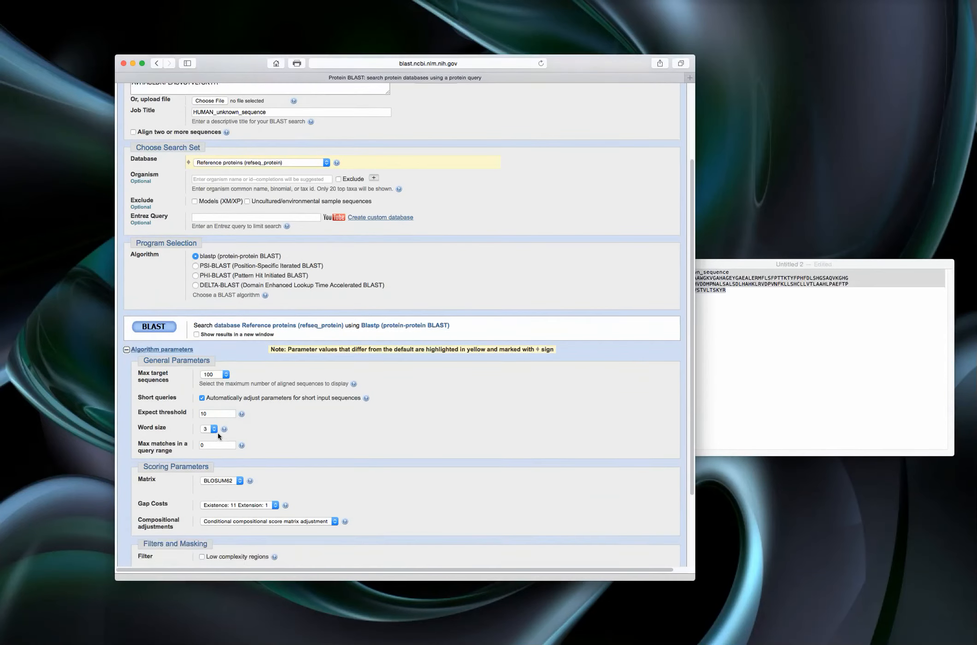
{"action": "scroll", "coordinate": [219, 435], "scroll_direction": "down", "scroll_amount": 1}
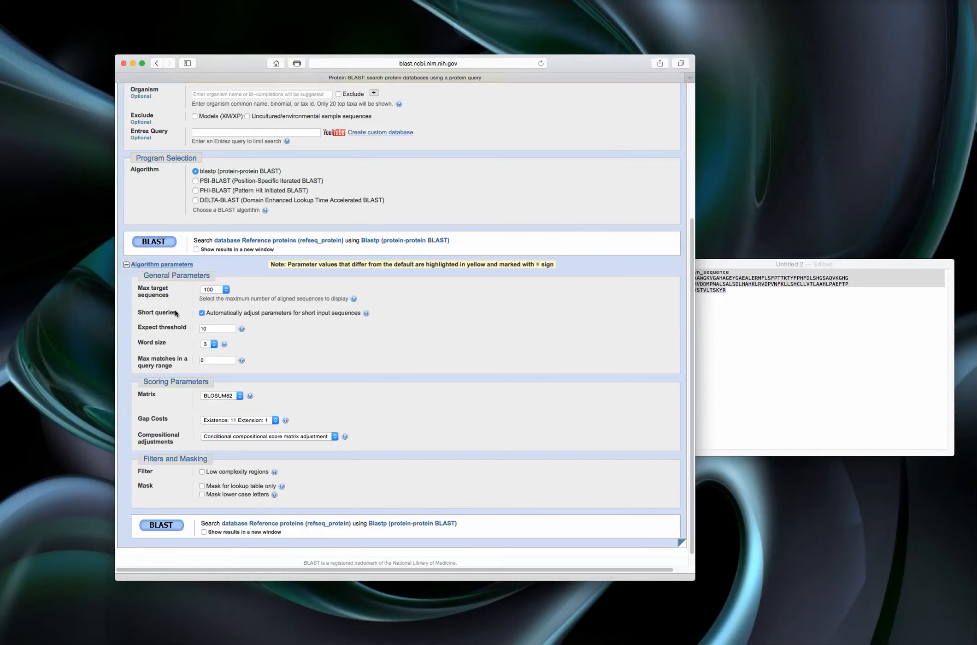
{"action": "left_click", "coordinate": [227, 290]}
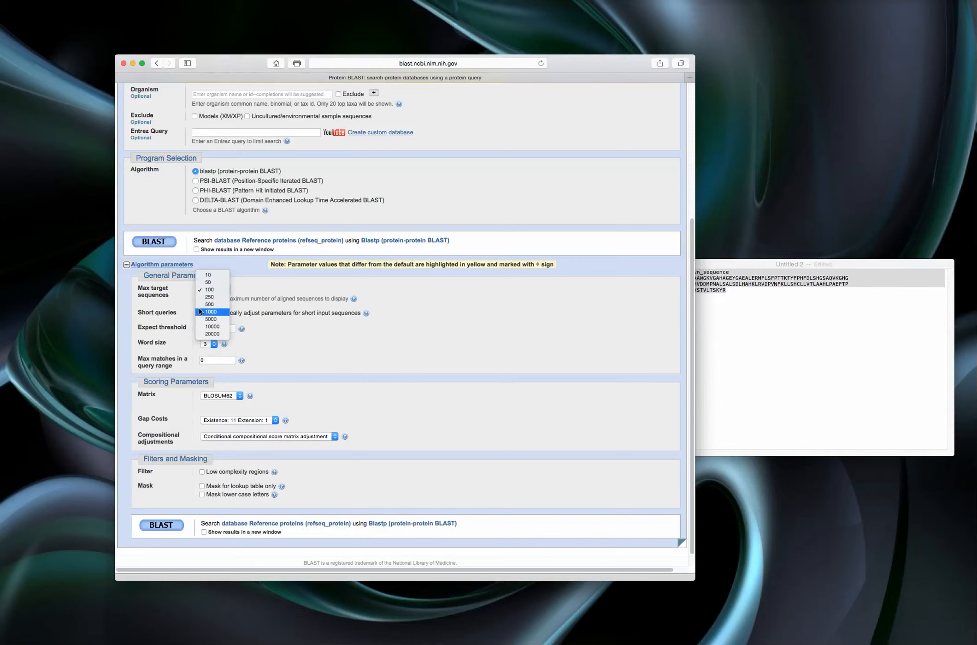
{"action": "left_click", "coordinate": [257, 287]}
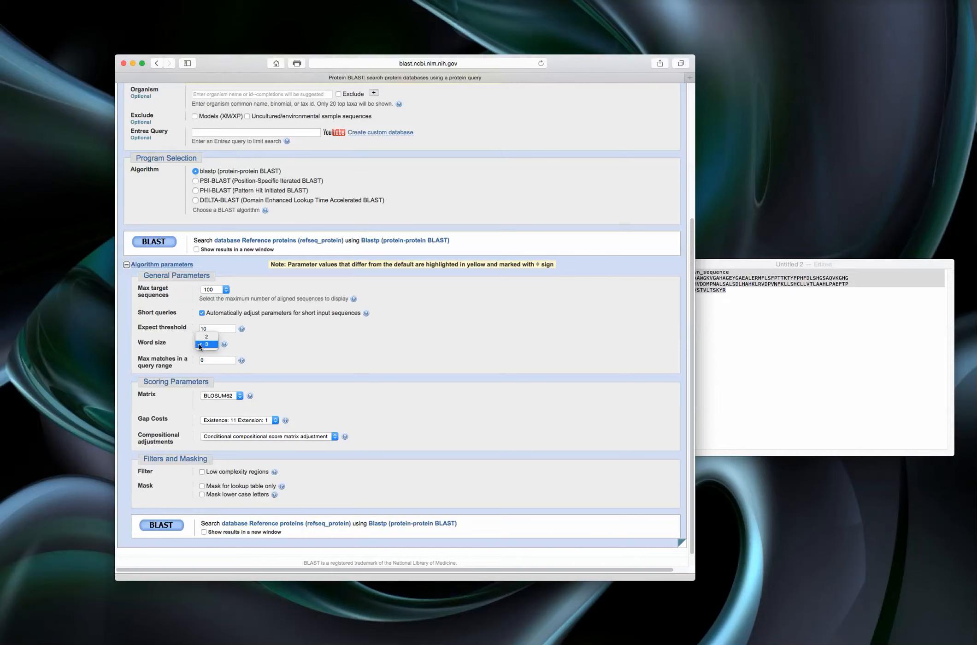
{"action": "left_click", "coordinate": [202, 344]}
{"action": "scroll", "coordinate": [175, 366], "scroll_direction": "down", "scroll_amount": 1}
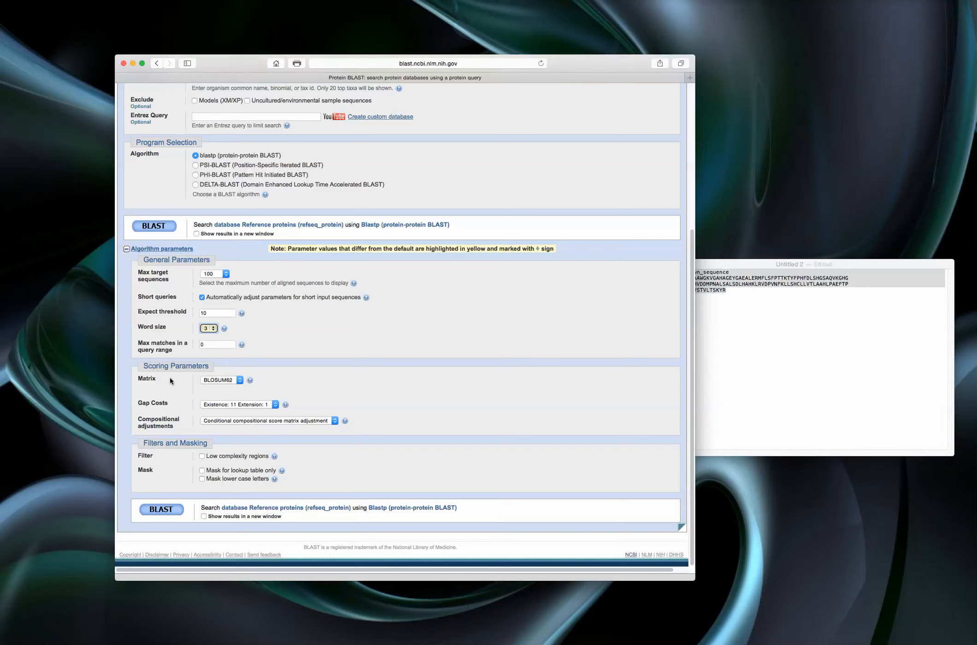
- Keep BLOSUM62 as the scoring matrix and run the BLAST search
{"action": "left_click", "coordinate": [239, 379]}
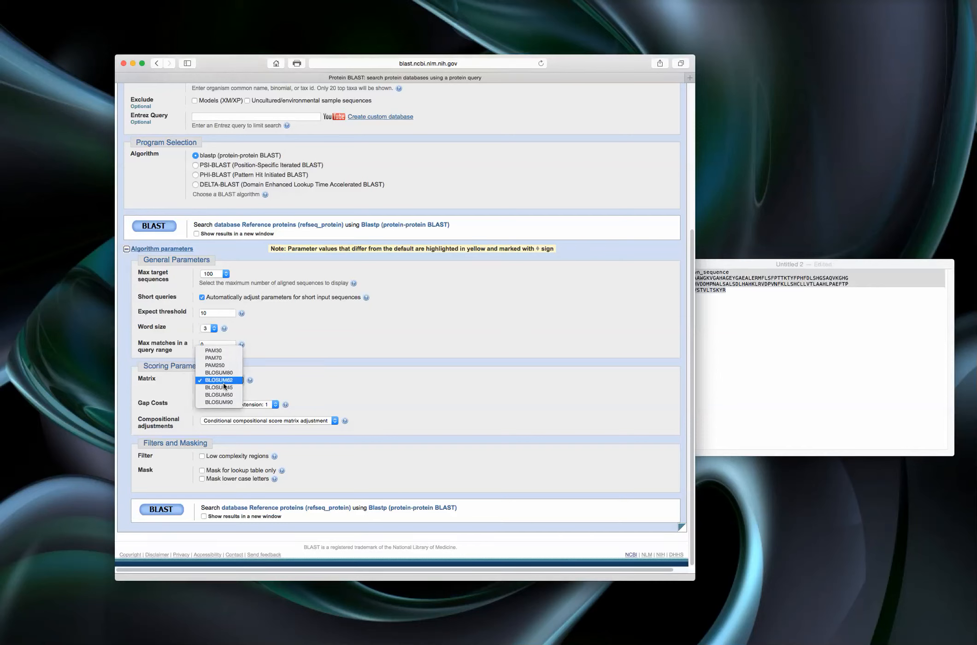
{"action": "left_click", "coordinate": [199, 379]}
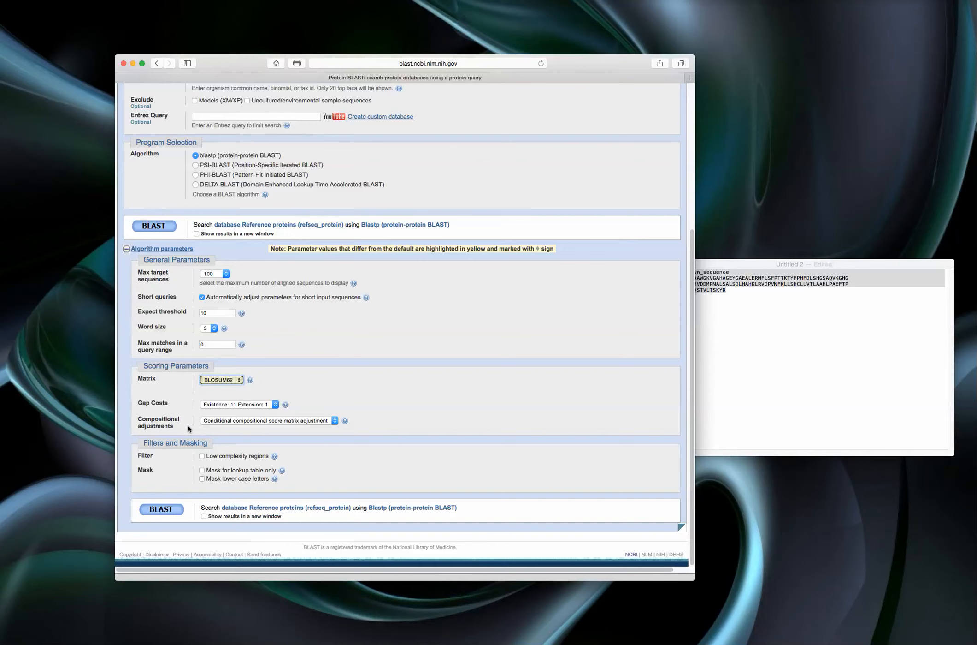
{"action": "scroll", "coordinate": [163, 389], "scroll_direction": "up", "scroll_amount": 2}
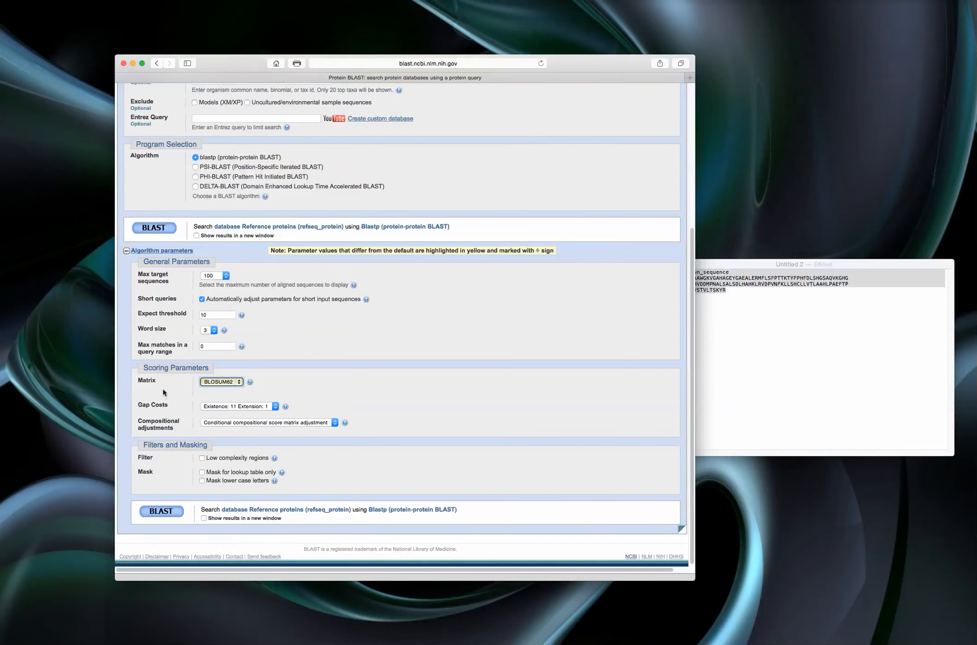
{"action": "scroll", "coordinate": [163, 388], "scroll_direction": "down", "scroll_amount": 2}
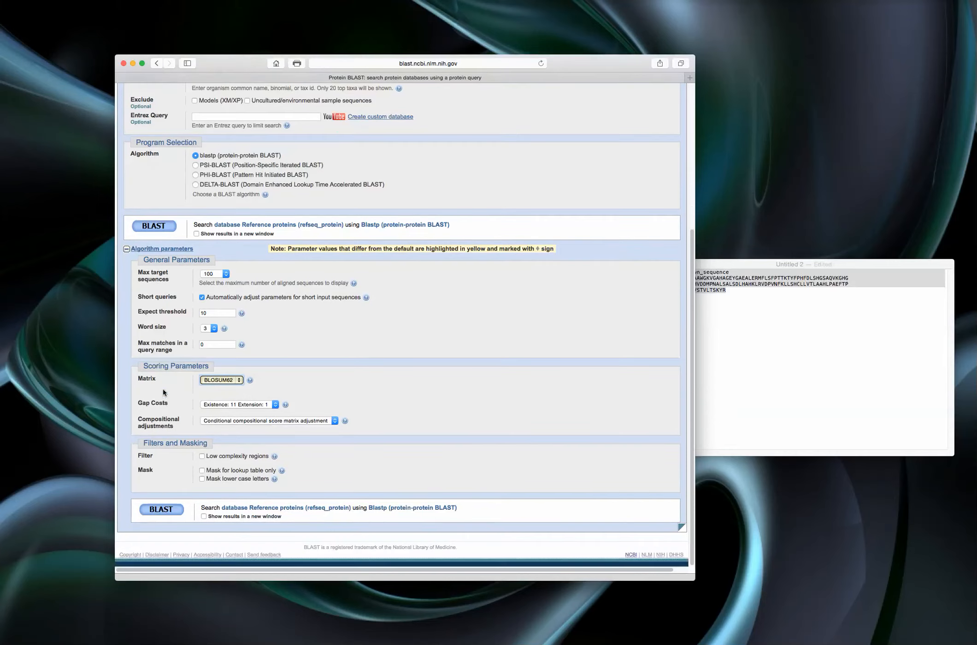
{"action": "left_click", "coordinate": [166, 509]}
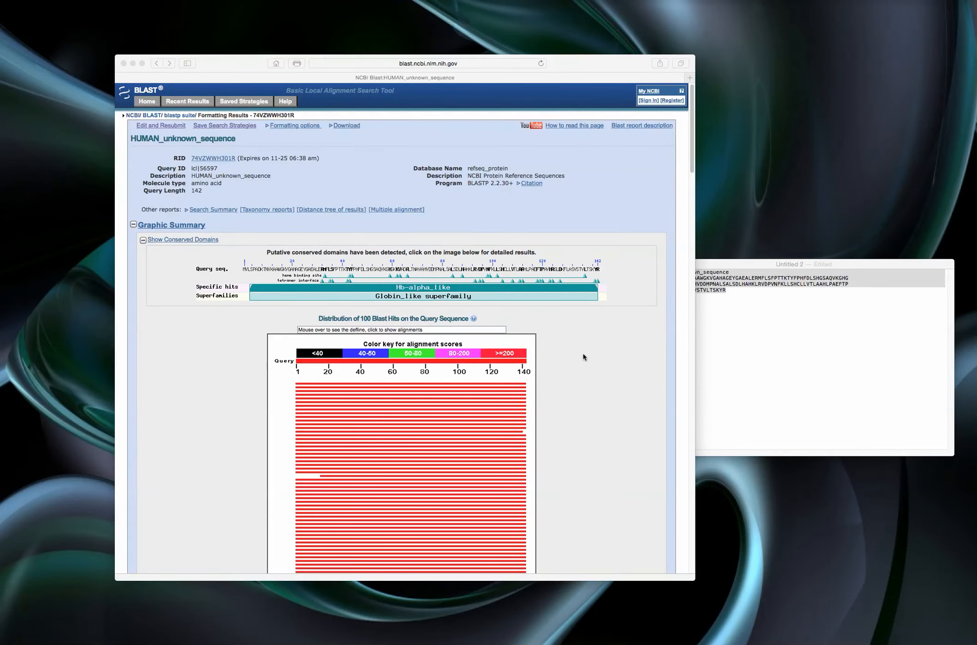
- Examine the conserved domains and the distribution of BLAST hits in the graphic summary
{"action": "scroll", "coordinate": [584, 357], "scroll_direction": "down", "scroll_amount": 2}
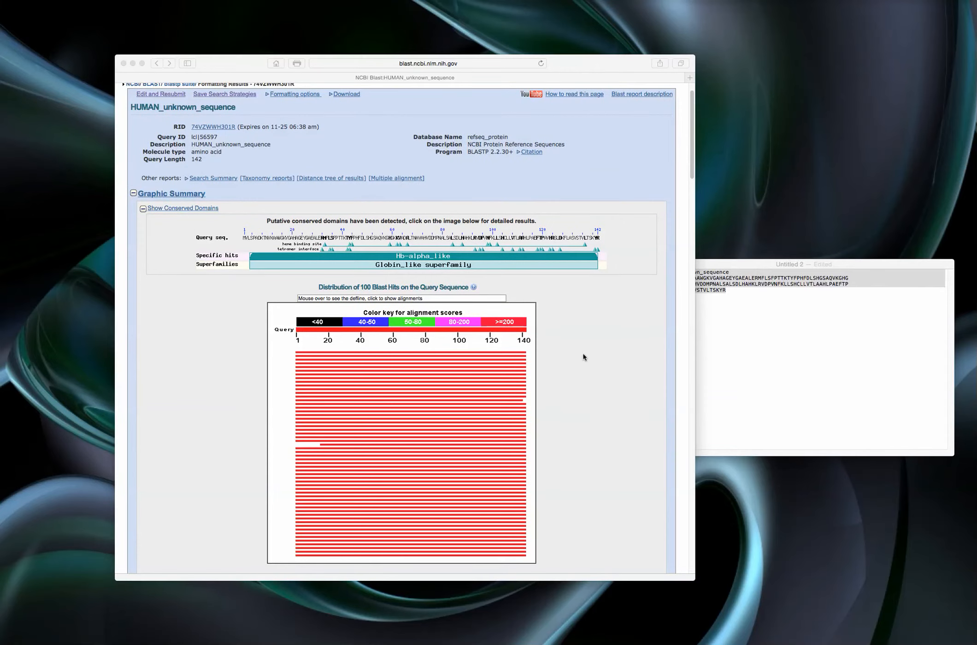
{"action": "scroll", "coordinate": [584, 356], "scroll_direction": "down", "scroll_amount": 2}
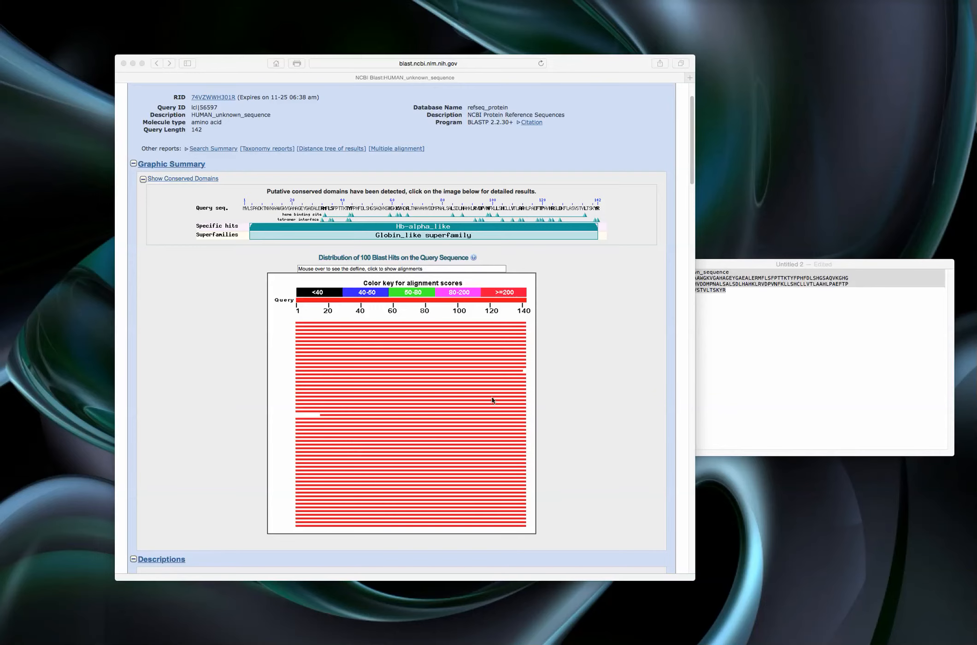
{"action": "scroll", "coordinate": [493, 400], "scroll_direction": "down", "scroll_amount": 3}
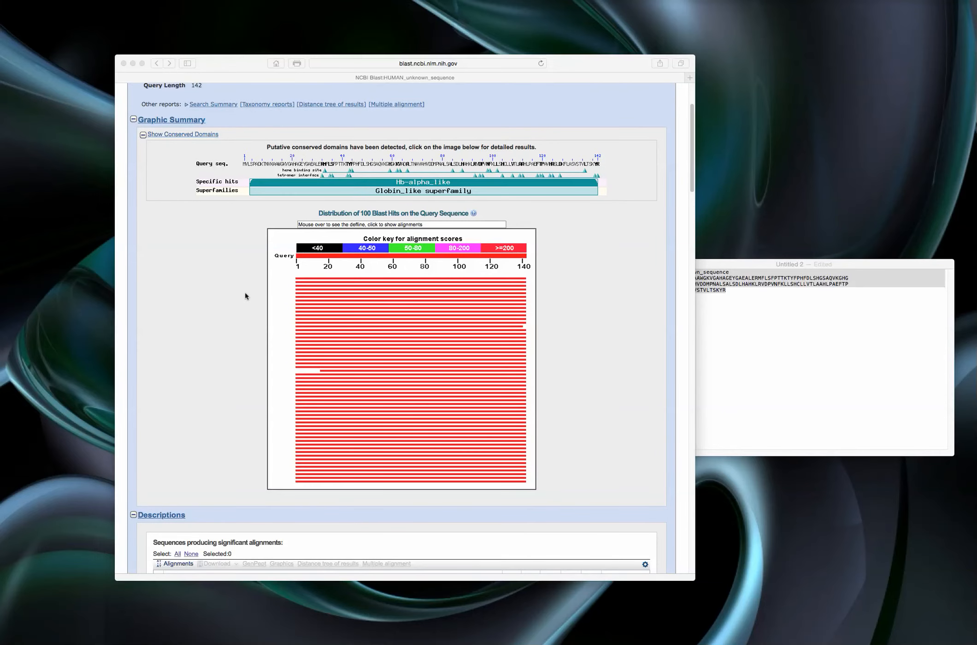
{"action": "left_click", "coordinate": [321, 282]}
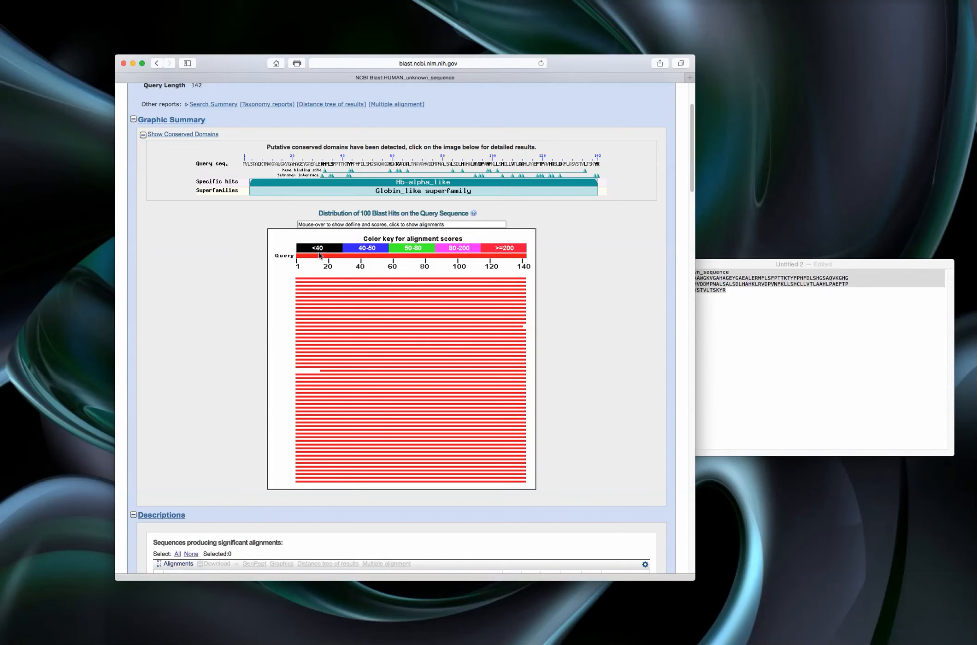
- Review the scores and E values of the significant alignments and open the alignment for hemoglobin subunit alpha [Homo sapiens]
{"action": "scroll", "coordinate": [265, 352], "scroll_direction": "down", "scroll_amount": 2}
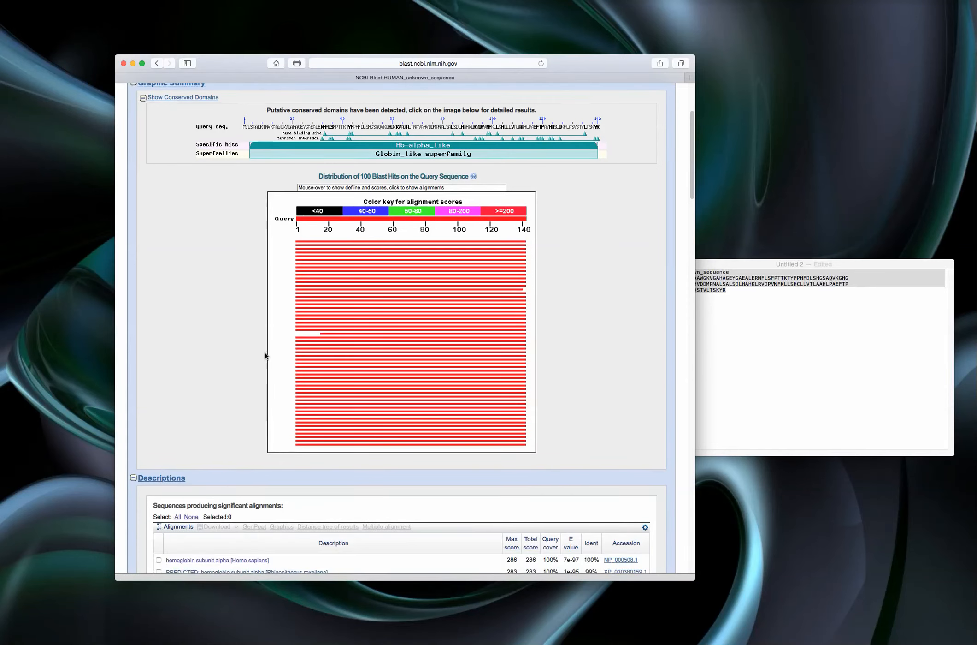
{"action": "scroll", "coordinate": [265, 353], "scroll_direction": "down", "scroll_amount": 7}
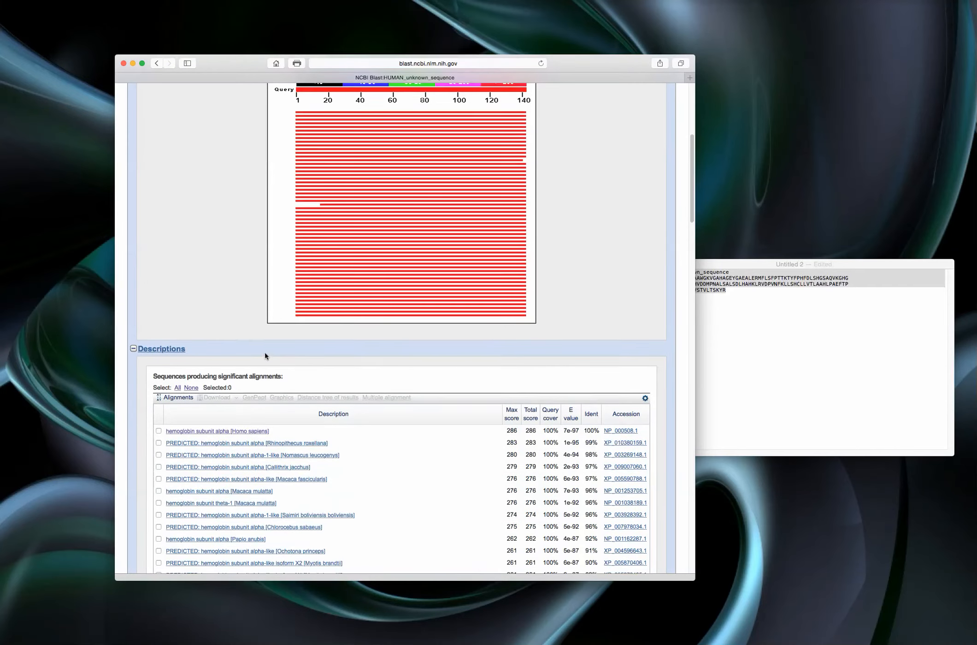
{"action": "scroll", "coordinate": [265, 353], "scroll_direction": "down", "scroll_amount": 3}
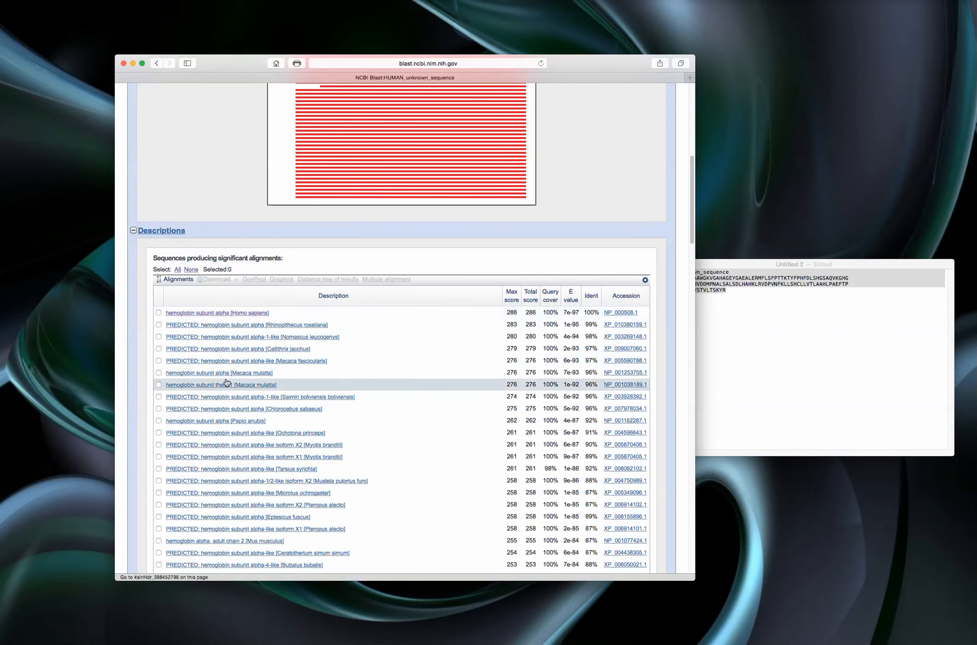
{"action": "scroll", "coordinate": [555, 291], "scroll_direction": "down", "scroll_amount": 2}
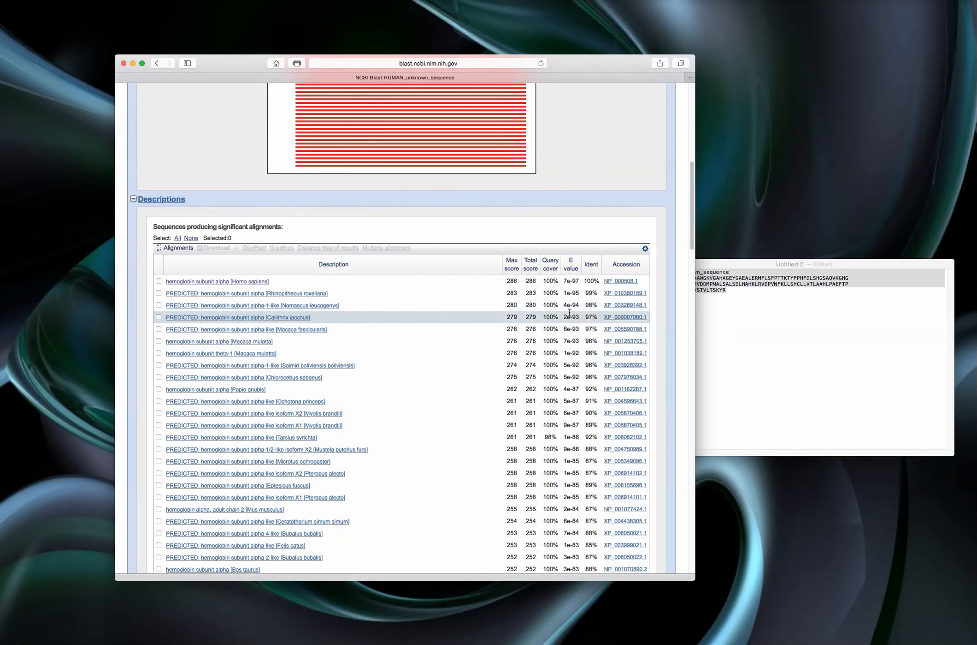
{"action": "scroll", "coordinate": [574, 277], "scroll_direction": "down", "scroll_amount": 1}
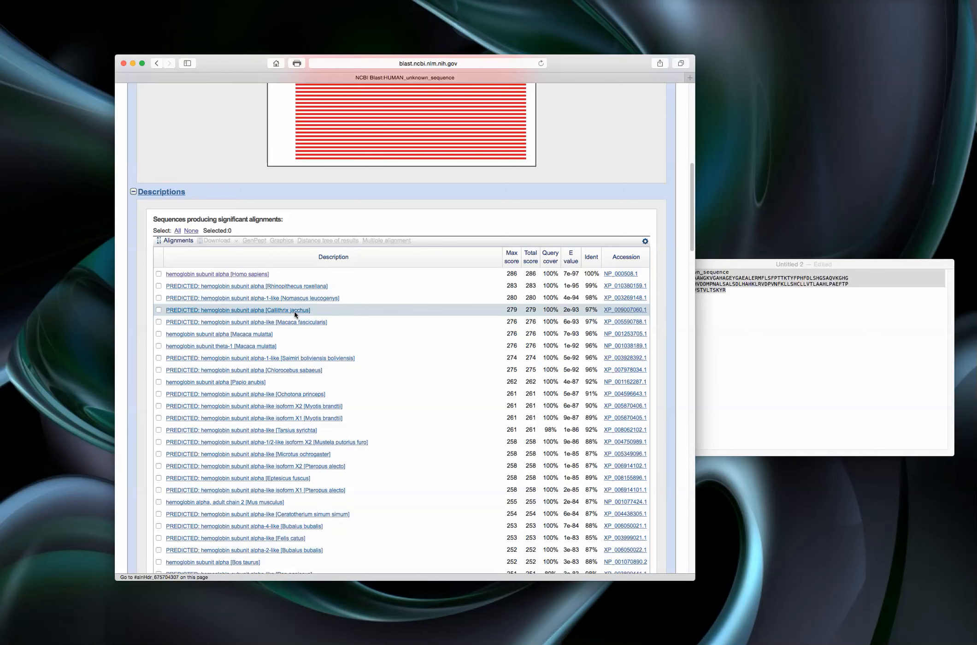
{"action": "left_click", "coordinate": [216, 274]}
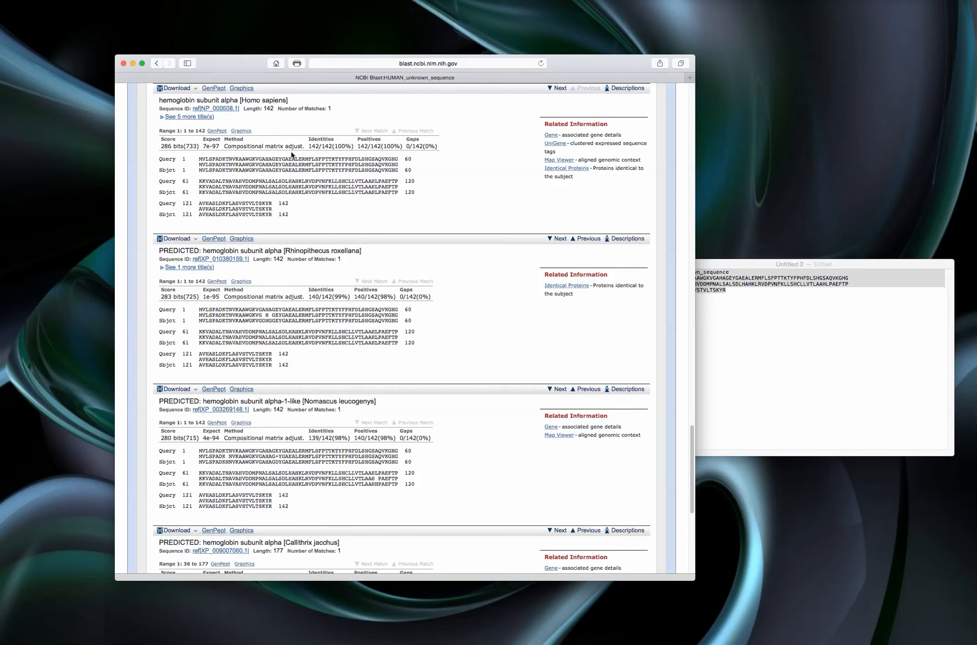
- Examine the identities, positives, gaps and consensus line of the hemoglobin subunit alpha [Homo sapiens] alignment
{"action": "scroll", "coordinate": [291, 154], "scroll_direction": "up", "scroll_amount": 1}
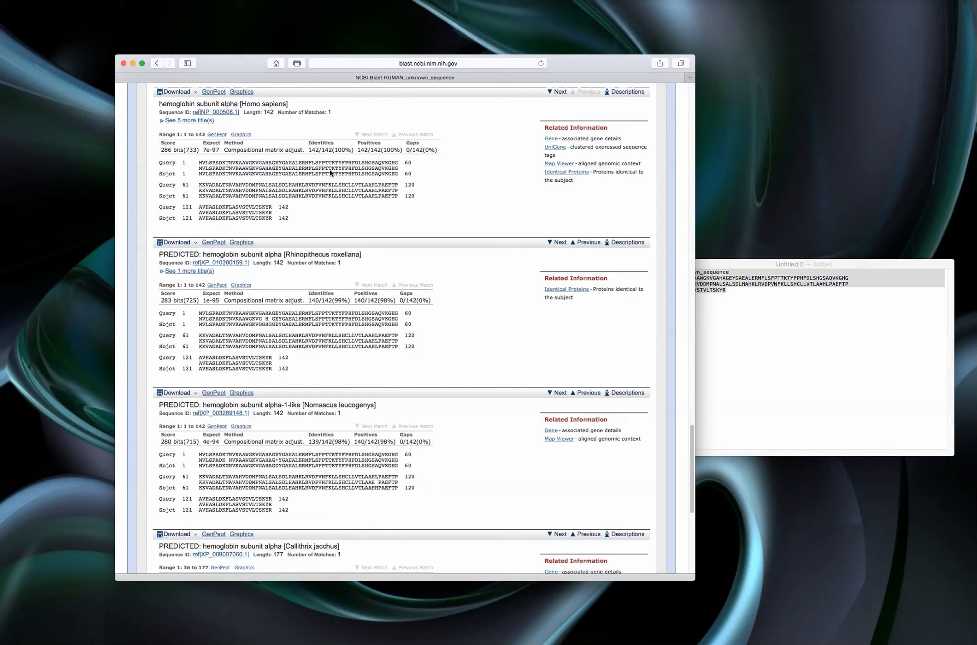
{"action": "left_click_drag", "start_coordinate": [308, 142], "coordinate": [382, 142]}
{"action": "left_click_drag", "start_coordinate": [407, 142], "coordinate": [419, 142]}
{"action": "scroll", "coordinate": [237, 193], "scroll_direction": "down", "scroll_amount": 1}
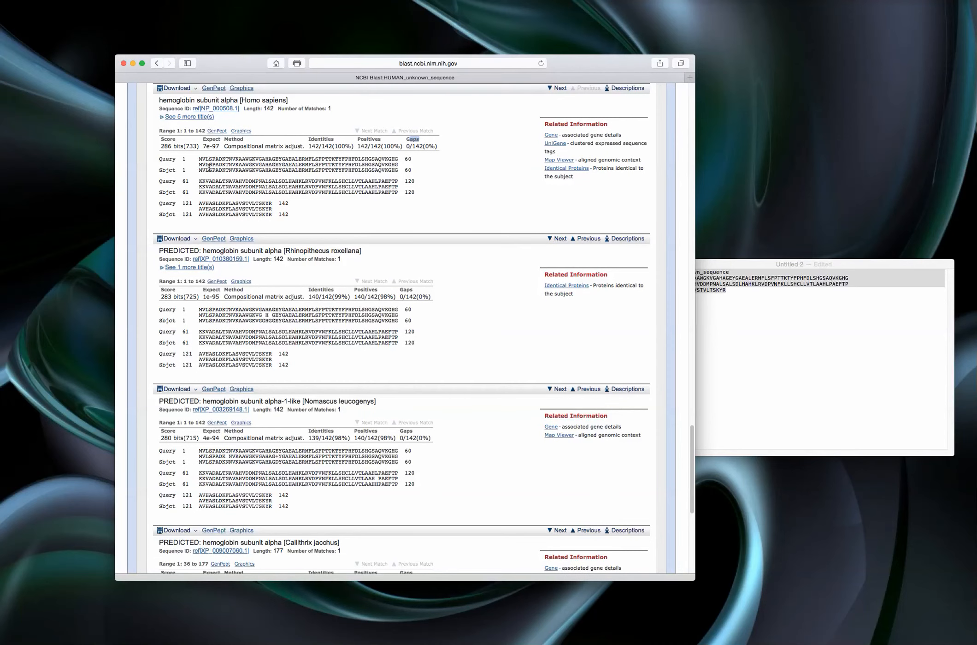
{"action": "left_click_drag", "start_coordinate": [199, 163], "coordinate": [406, 164]}
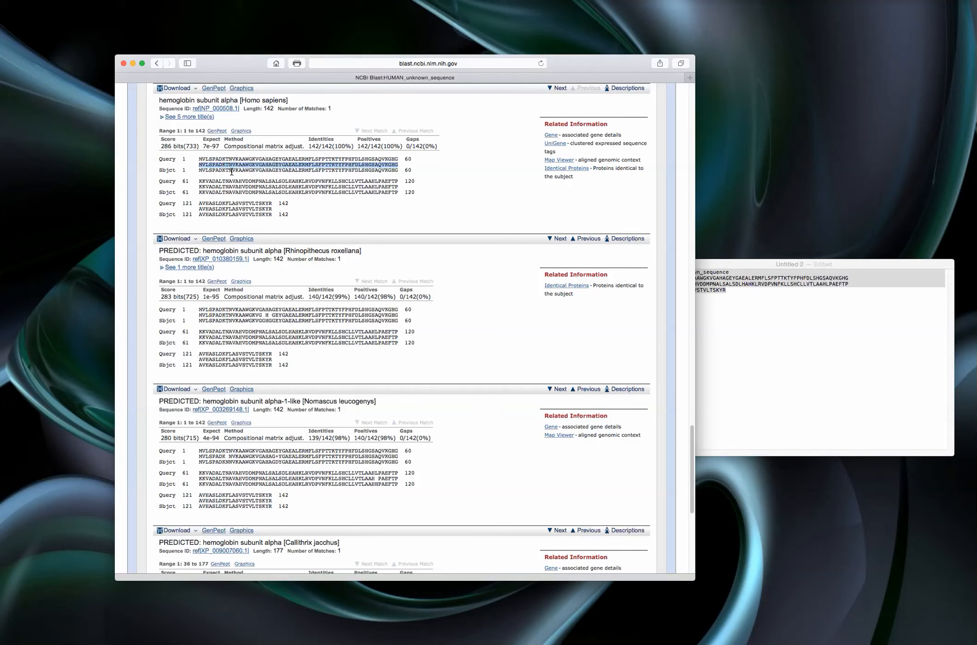
{"action": "left_click", "coordinate": [198, 164]}
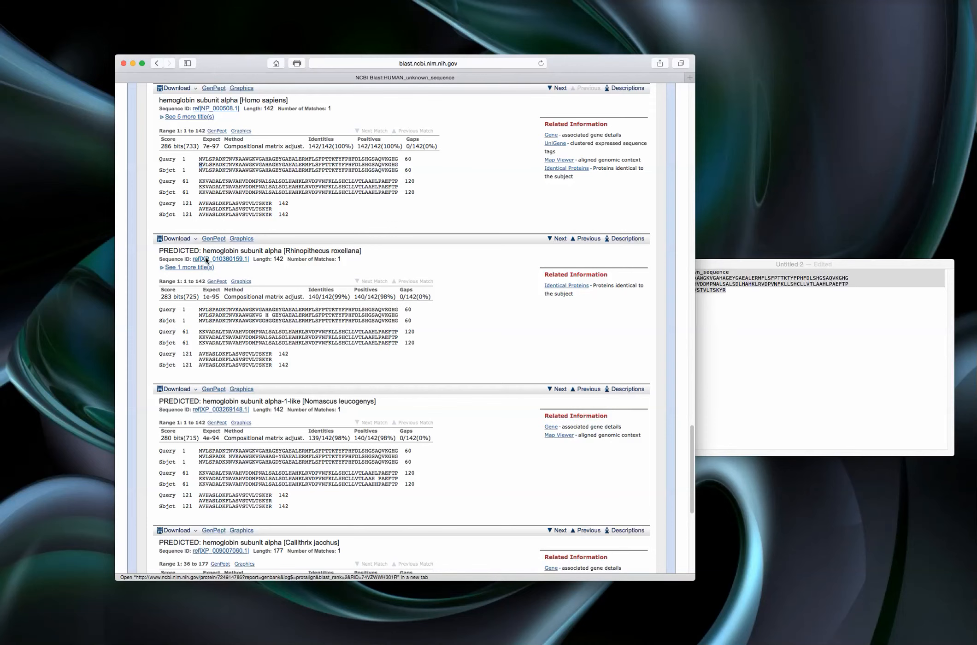
- Compare the mismatches and positive substitutions in the Rhinopithecus roxellana, Nomascus leucogenys and Callithrix jacchus alignments
{"action": "scroll", "coordinate": [213, 276], "scroll_direction": "down", "scroll_amount": 1}
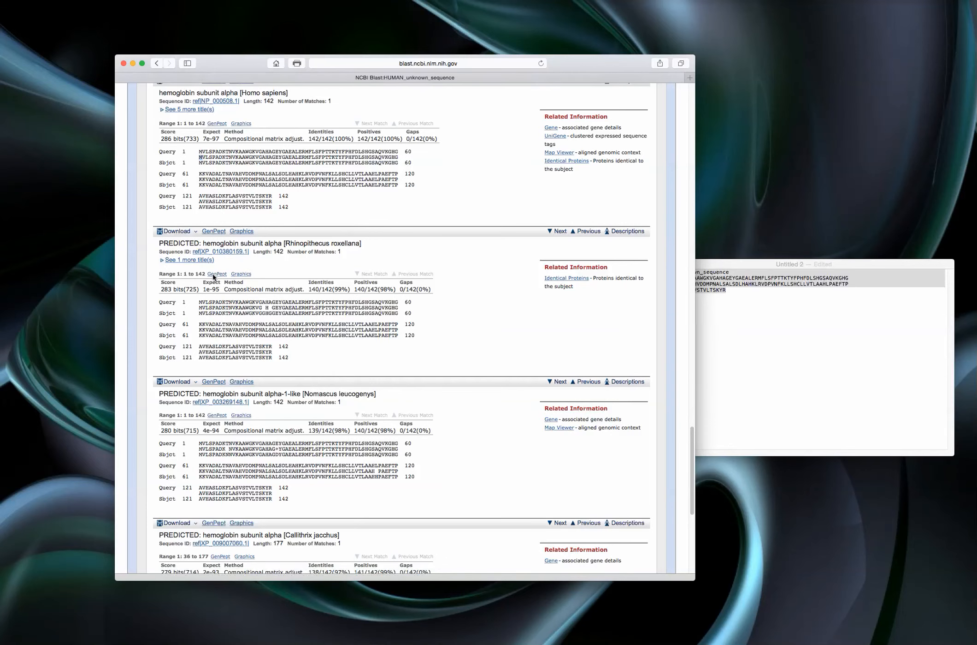
{"action": "scroll", "coordinate": [213, 276], "scroll_direction": "down", "scroll_amount": 5}
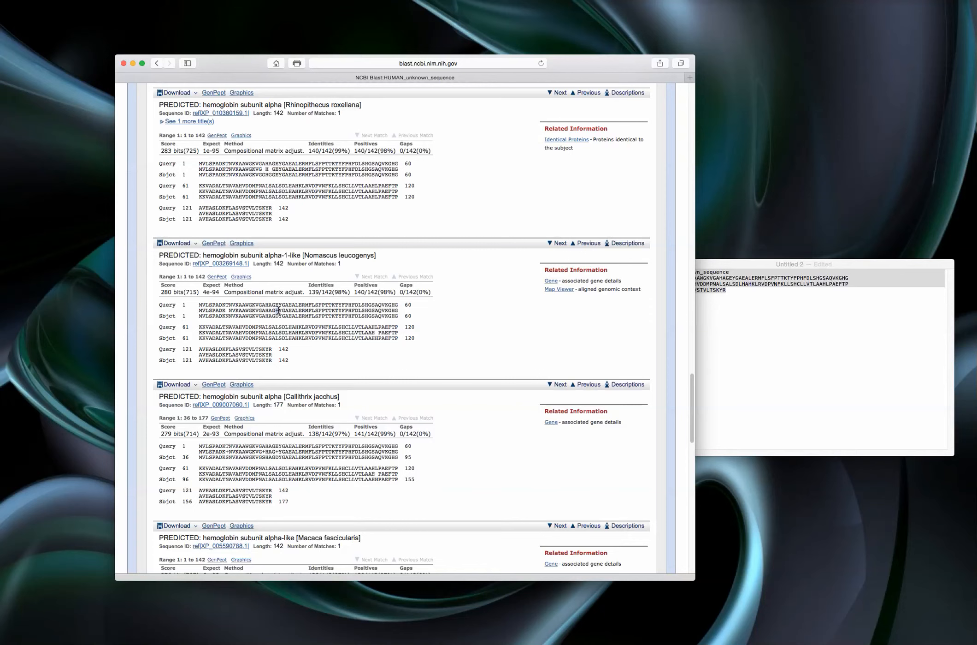
{"action": "scroll", "coordinate": [276, 325], "scroll_direction": "down", "scroll_amount": 2}
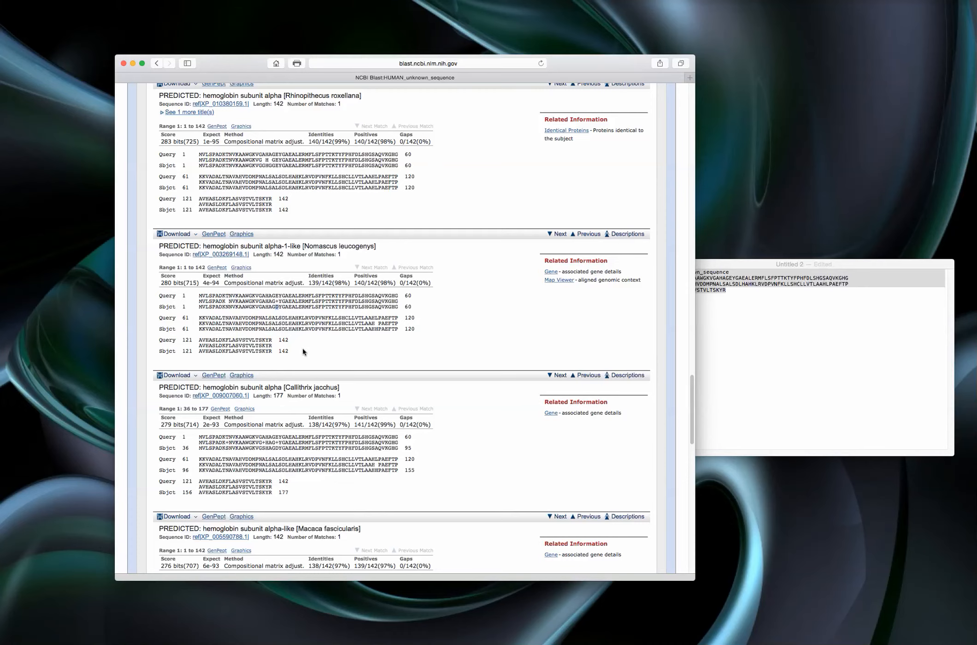
{"action": "scroll", "coordinate": [303, 350], "scroll_direction": "down", "scroll_amount": 3}
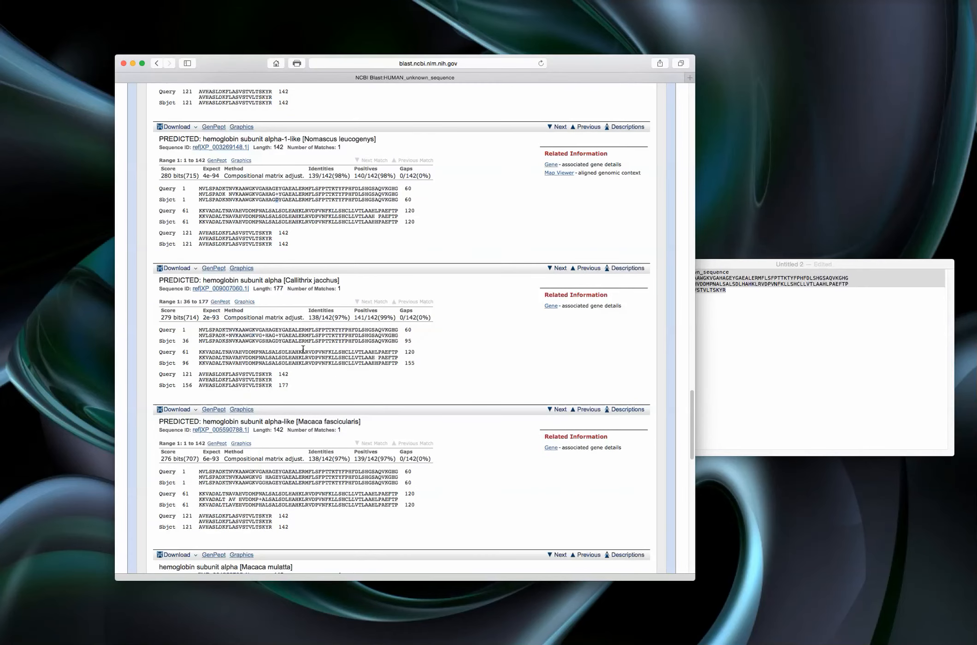
- Return to the start of the results report and reopen the search for editing and resubmission
{"action": "scroll", "coordinate": [303, 349], "scroll_direction": "up", "scroll_amount": 12}
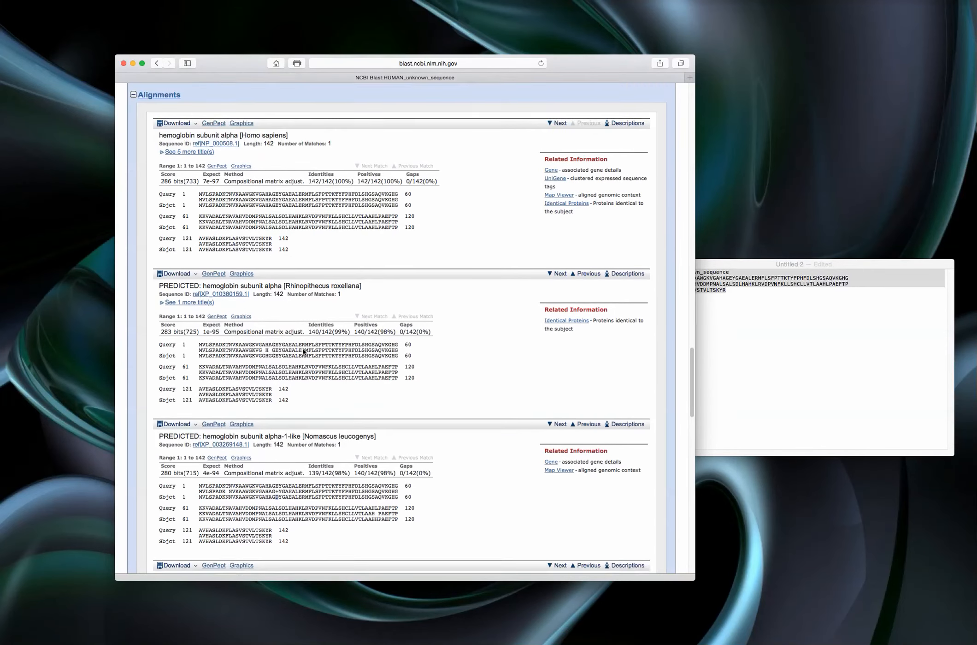
{"action": "scroll", "coordinate": [303, 349], "scroll_direction": "up", "scroll_amount": 8}
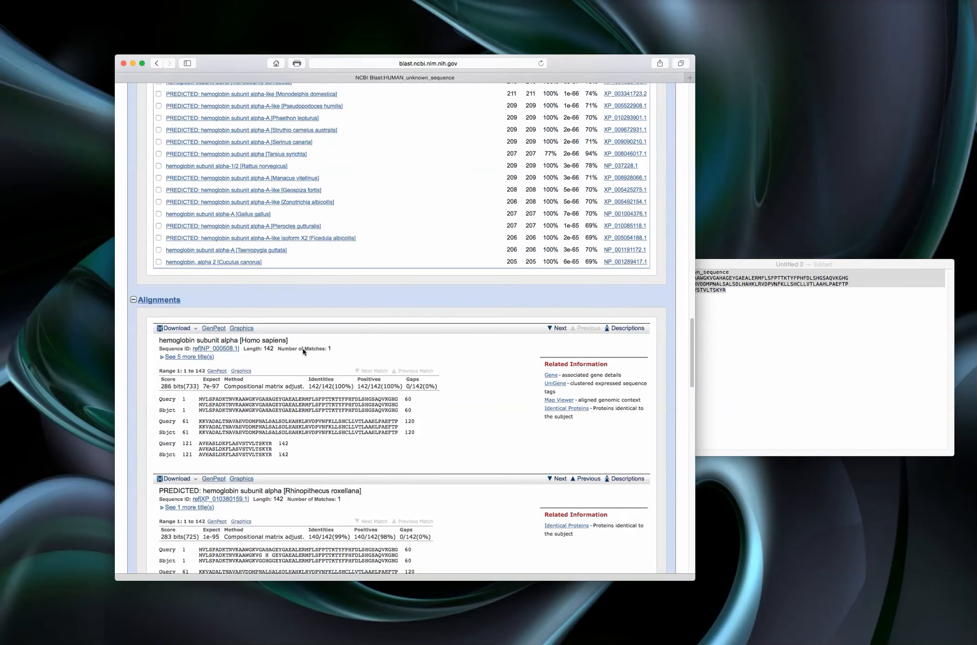
{"action": "scroll", "coordinate": [303, 348], "scroll_direction": "up", "scroll_amount": 17}
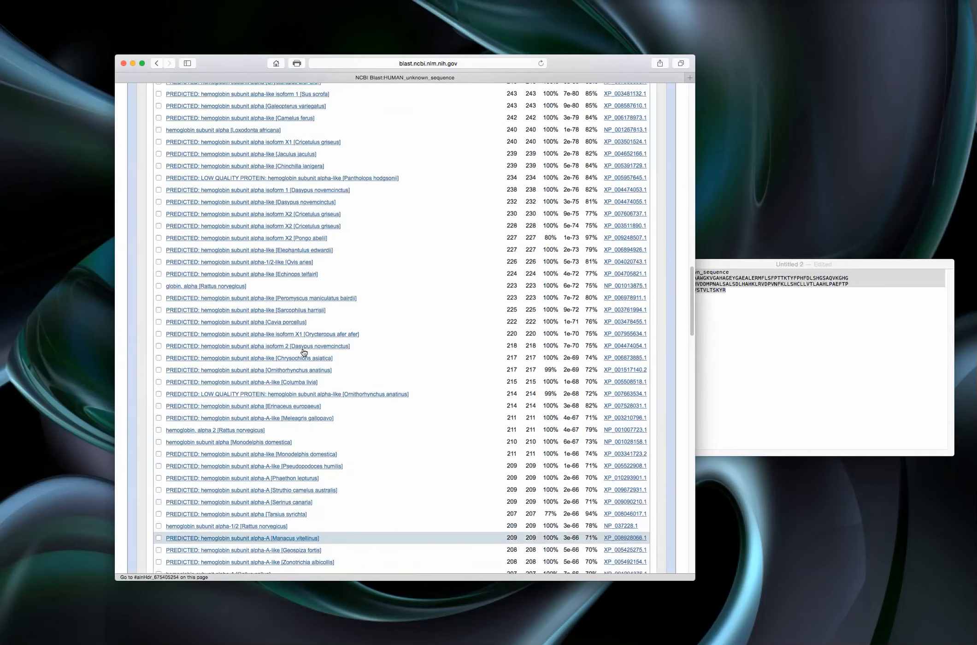
{"action": "scroll", "coordinate": [304, 353], "scroll_direction": "up", "scroll_amount": 20}
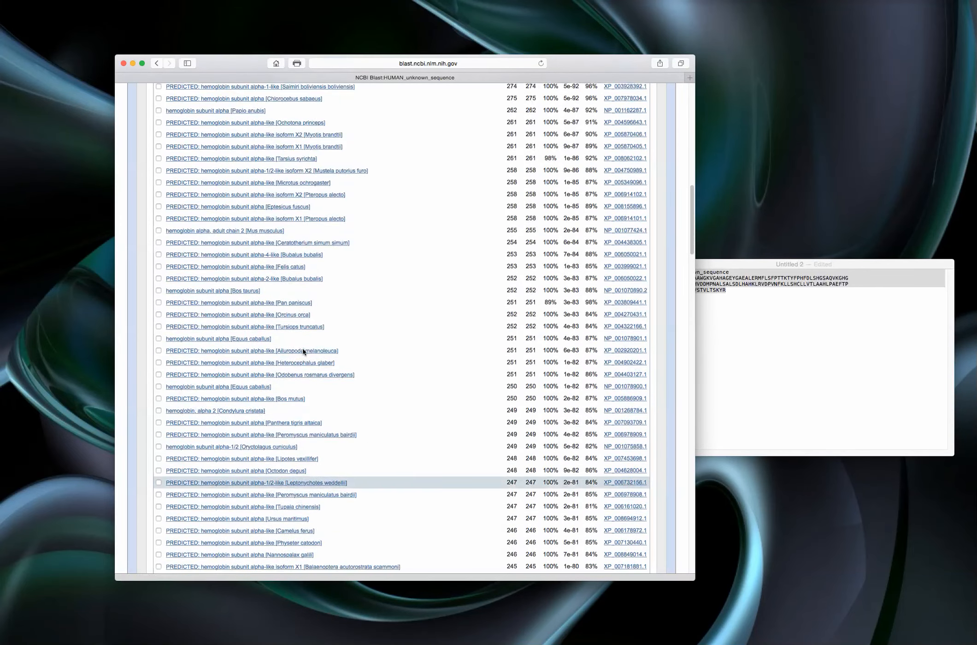
{"action": "scroll", "coordinate": [303, 352], "scroll_direction": "up", "scroll_amount": 5}
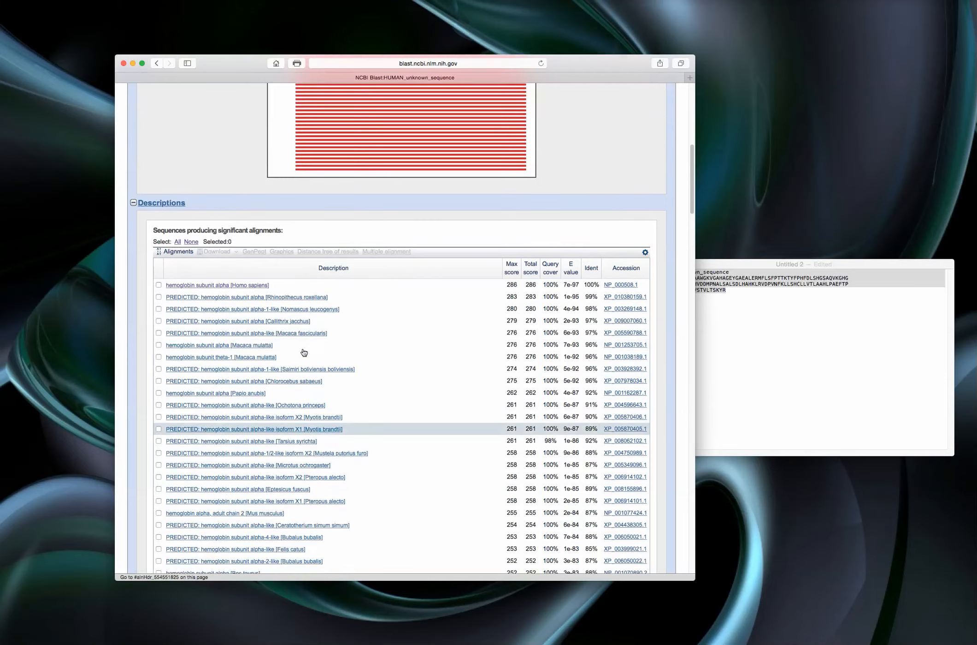
{"action": "scroll", "coordinate": [303, 351], "scroll_direction": "up", "scroll_amount": 16}
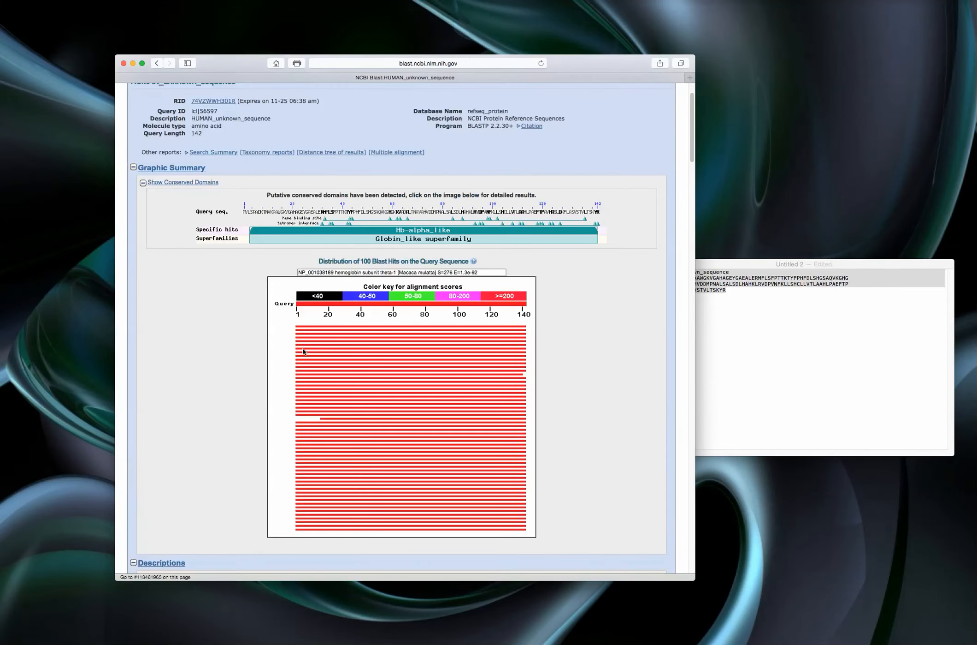
{"action": "scroll", "coordinate": [358, 121], "scroll_direction": "up", "scroll_amount": 3}
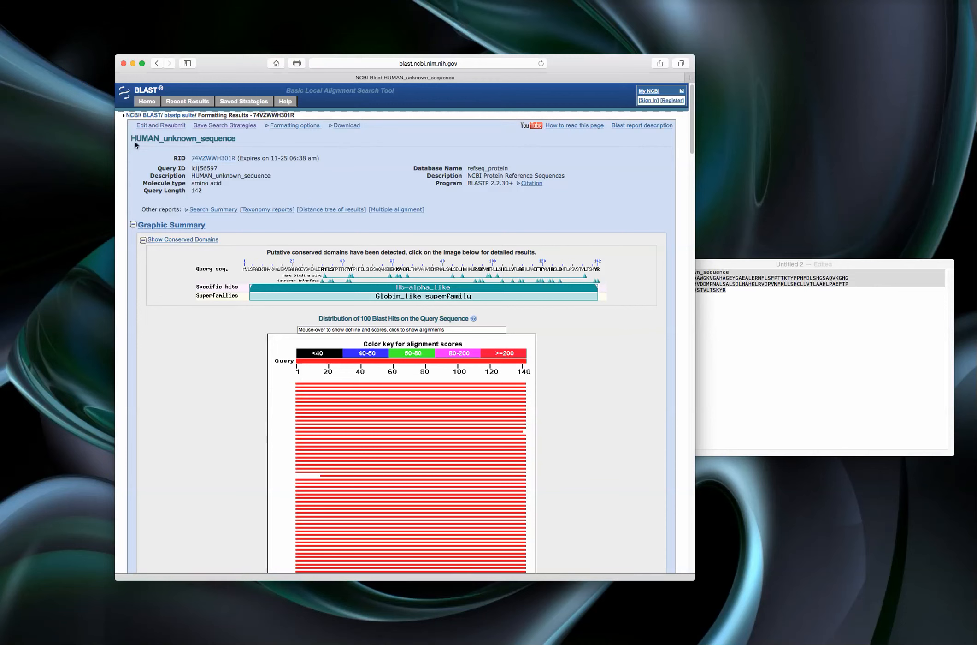
{"action": "left_click", "coordinate": [164, 125]}
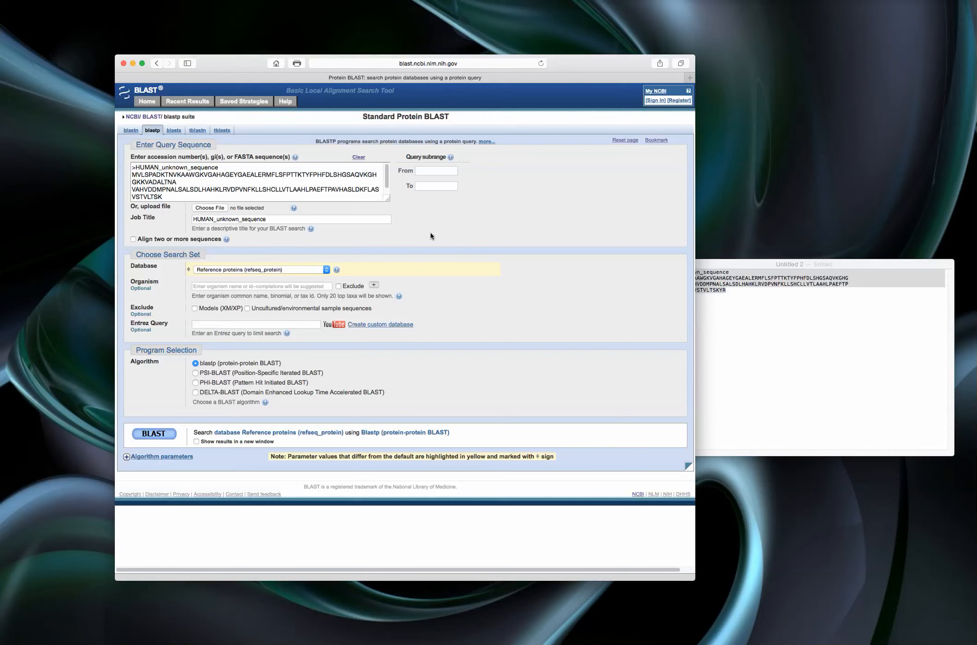
- Switch the search form to nucleotide BLAST (blastn) and clear the protein sequence from the query
{"action": "left_click_drag", "start_coordinate": [573, 64], "coordinate": [614, 73]}
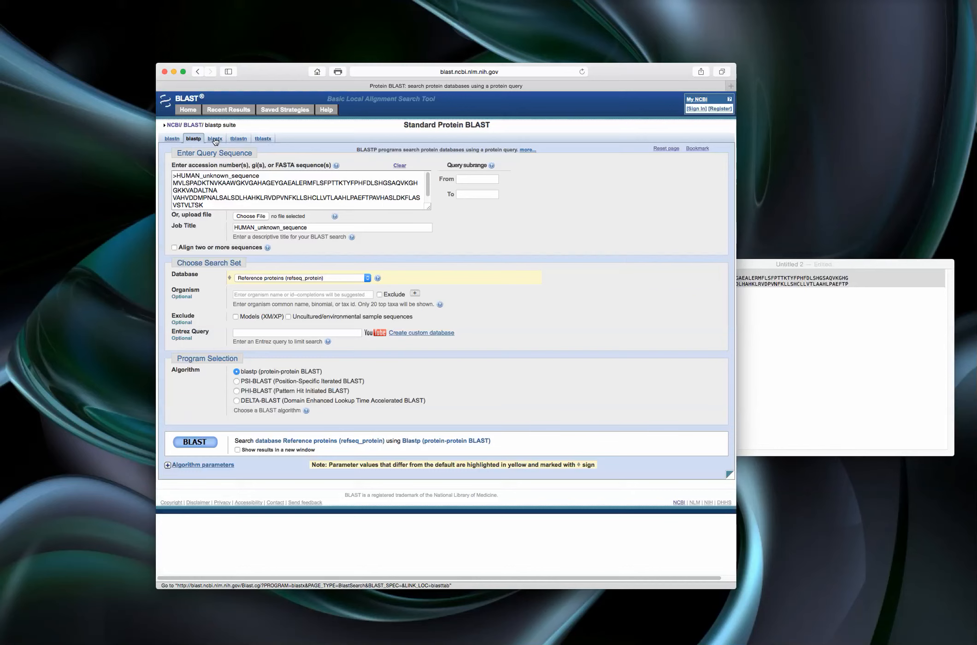
{"action": "left_click", "coordinate": [170, 140]}
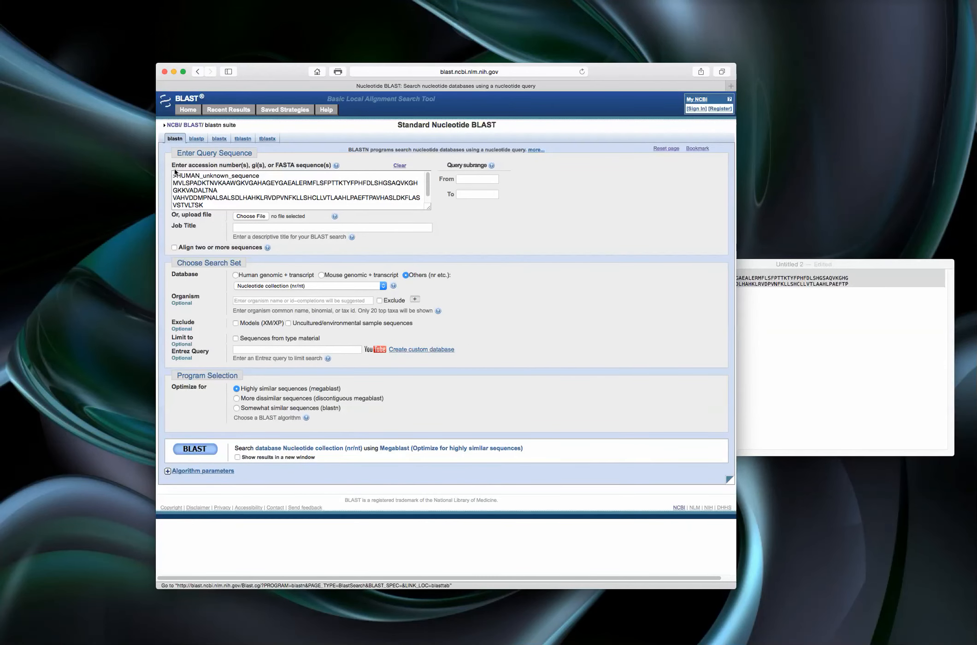
{"action": "left_click_drag", "start_coordinate": [174, 175], "coordinate": [302, 219]}
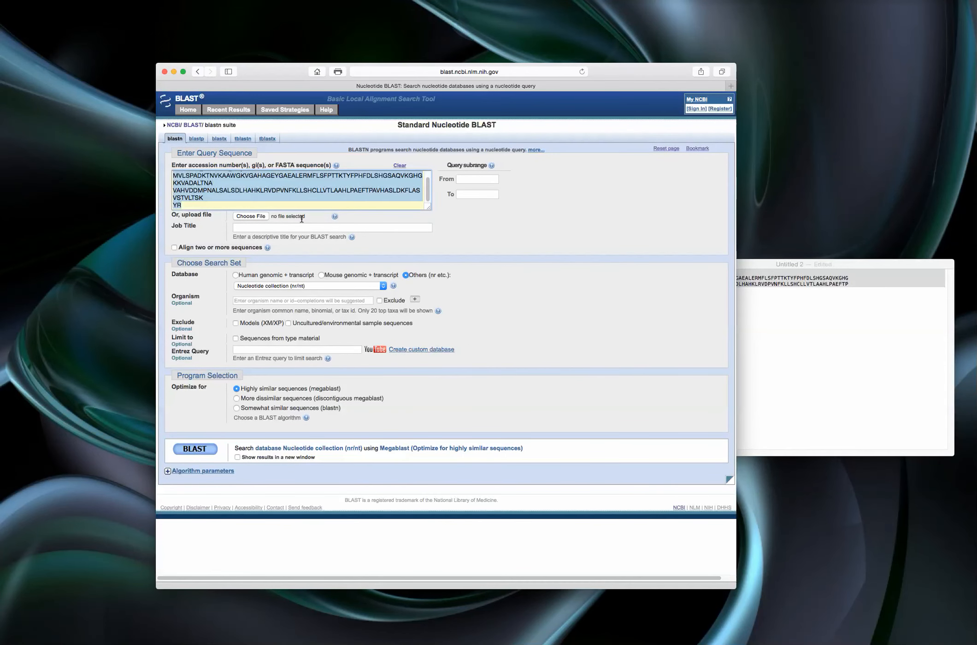
{"action": "key", "text": "BackSpace"}
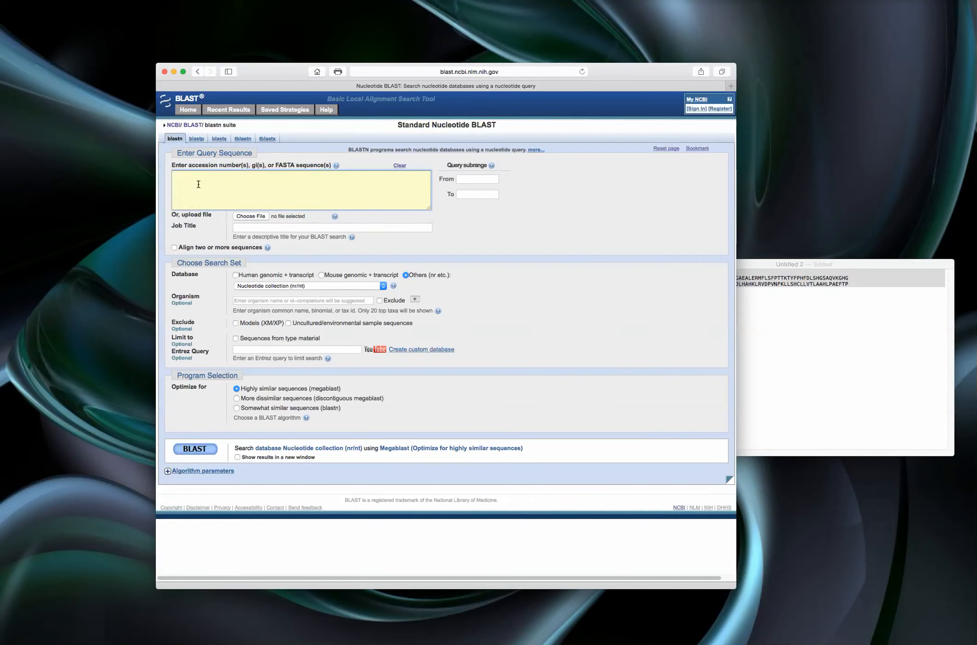
- Copy the full Unknown_DNA FASTA sequence from the text document and paste it as the BLAST query
{"action": "left_click_drag", "start_coordinate": [976, 323], "coordinate": [597, 270]}
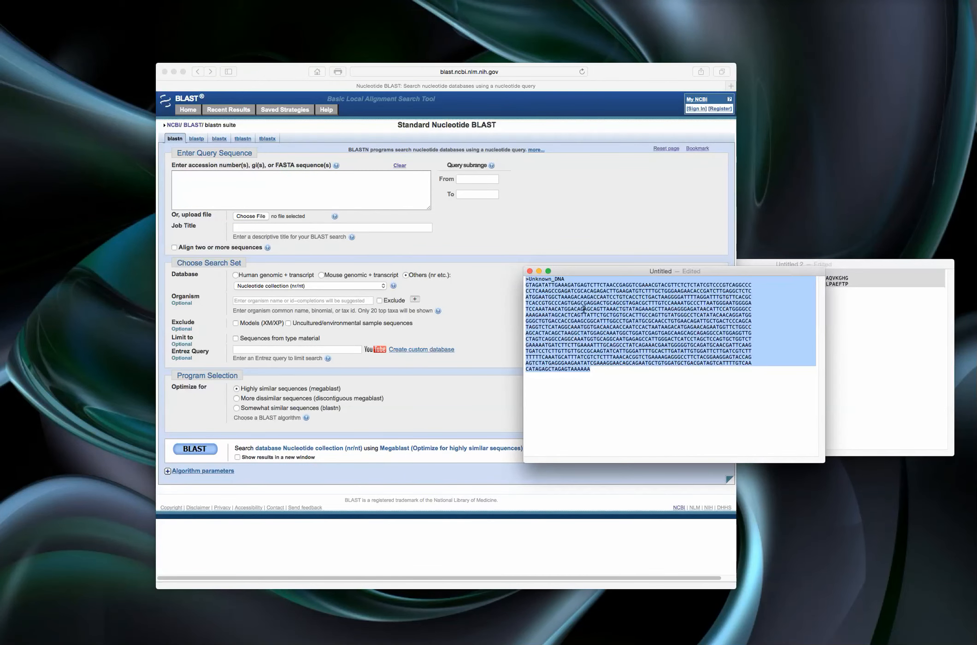
{"action": "right_click", "coordinate": [578, 301]}
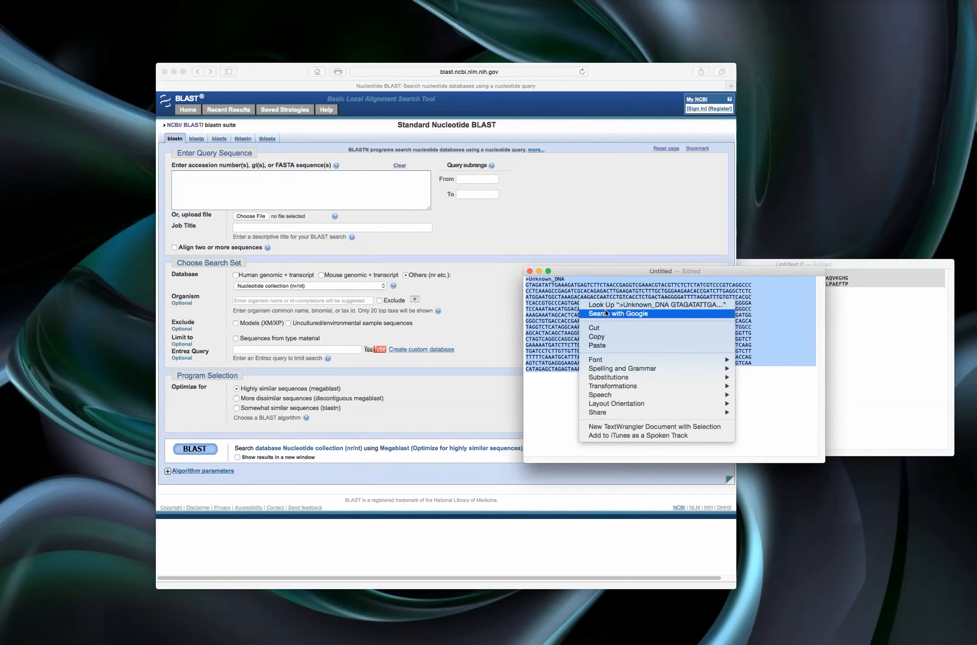
{"action": "left_click", "coordinate": [608, 338]}
{"action": "left_click", "coordinate": [188, 175]}
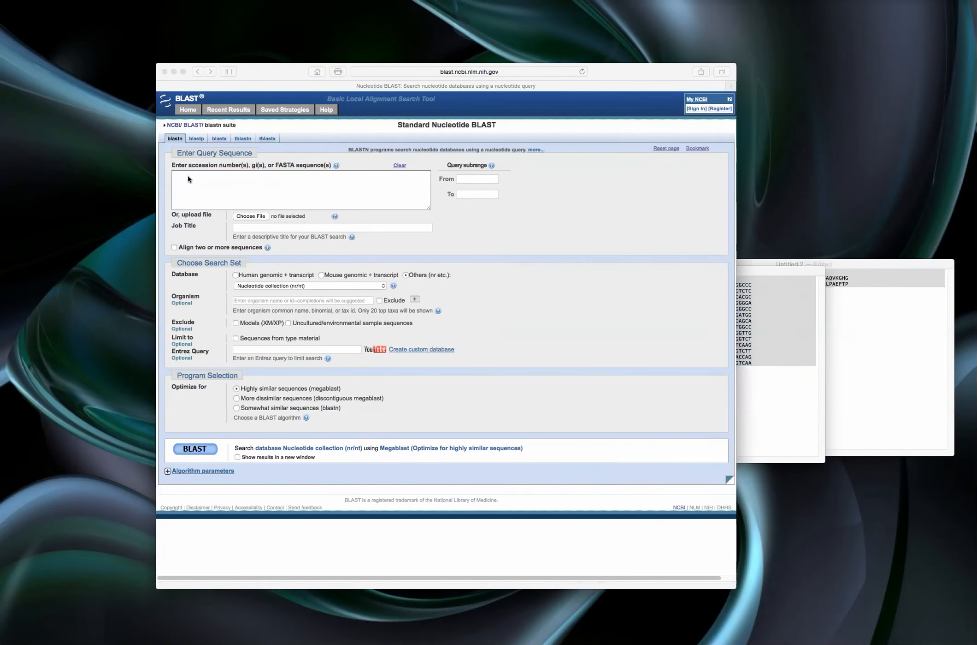
{"action": "right_click", "coordinate": [185, 176]}
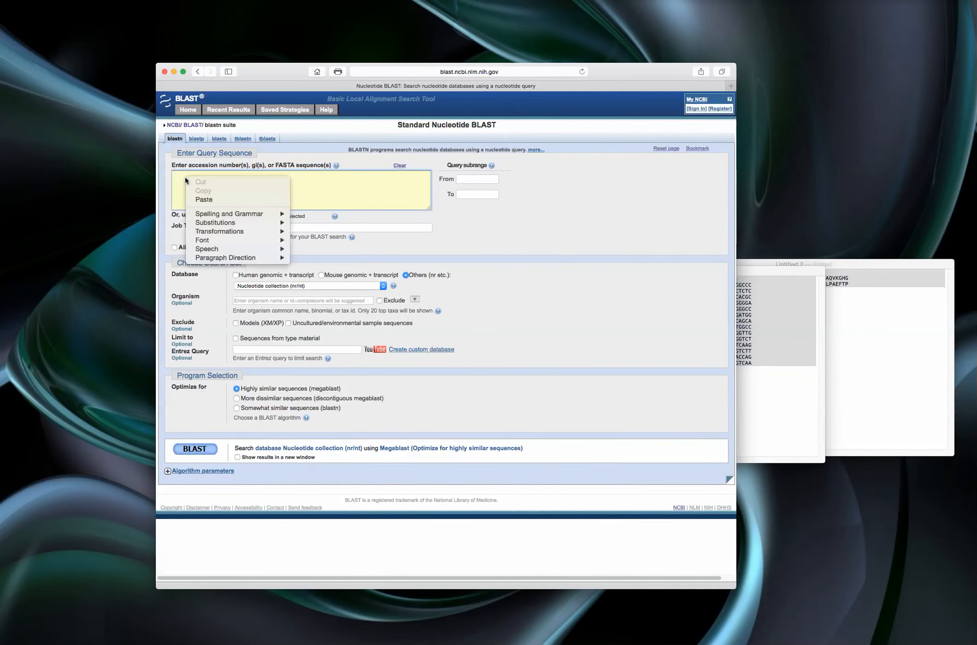
{"action": "left_click", "coordinate": [228, 200]}
{"action": "scroll", "coordinate": [228, 201], "scroll_direction": "up", "scroll_amount": 10}
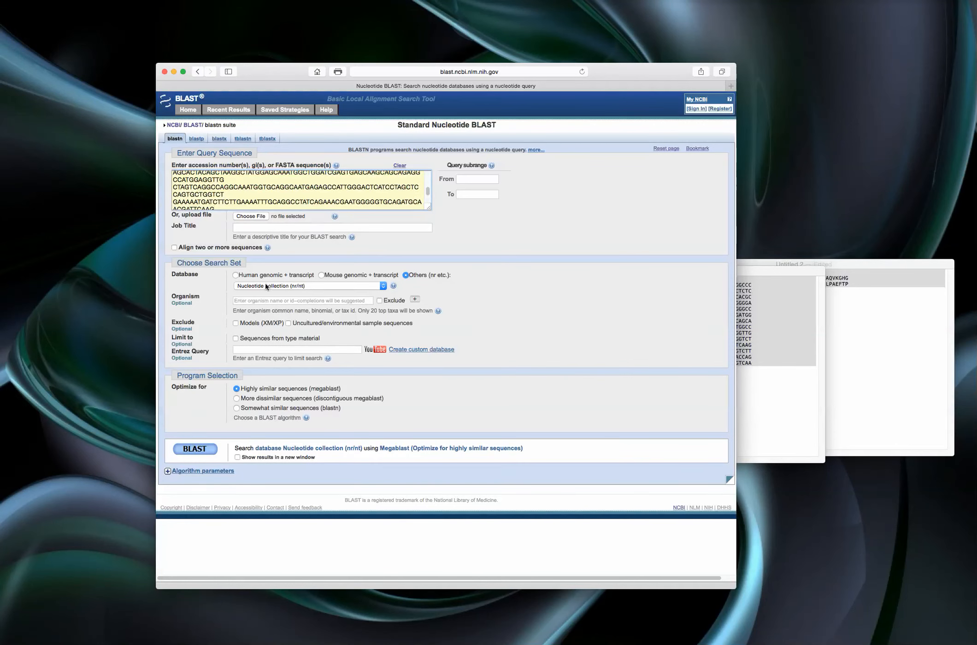
- Keep Nucleotide collection (nr/nt) as the search database and expand the algorithm parameters
{"action": "left_click", "coordinate": [384, 285]}
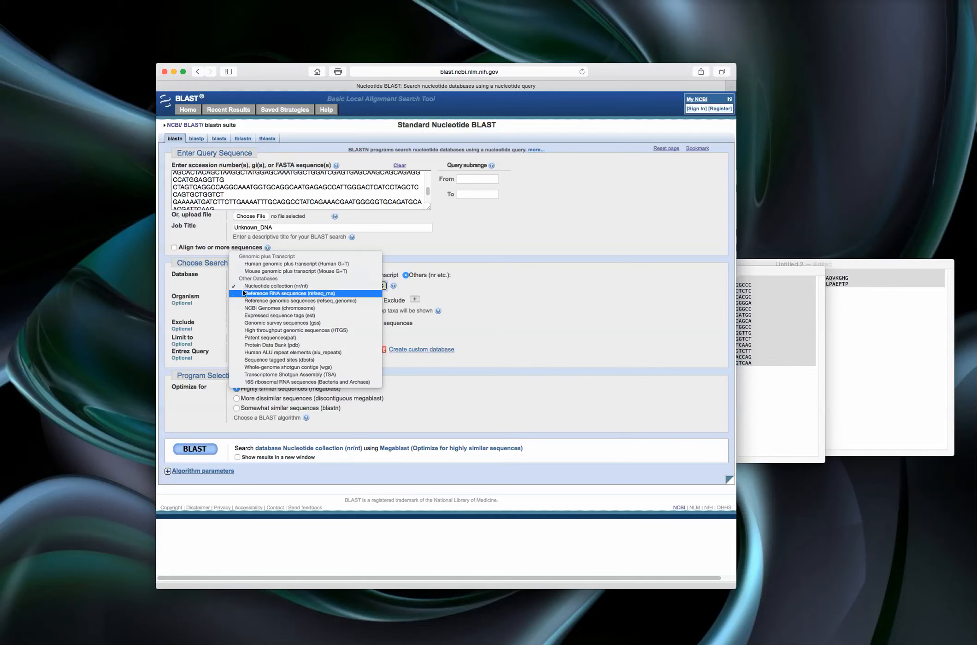
{"action": "left_click", "coordinate": [268, 286]}
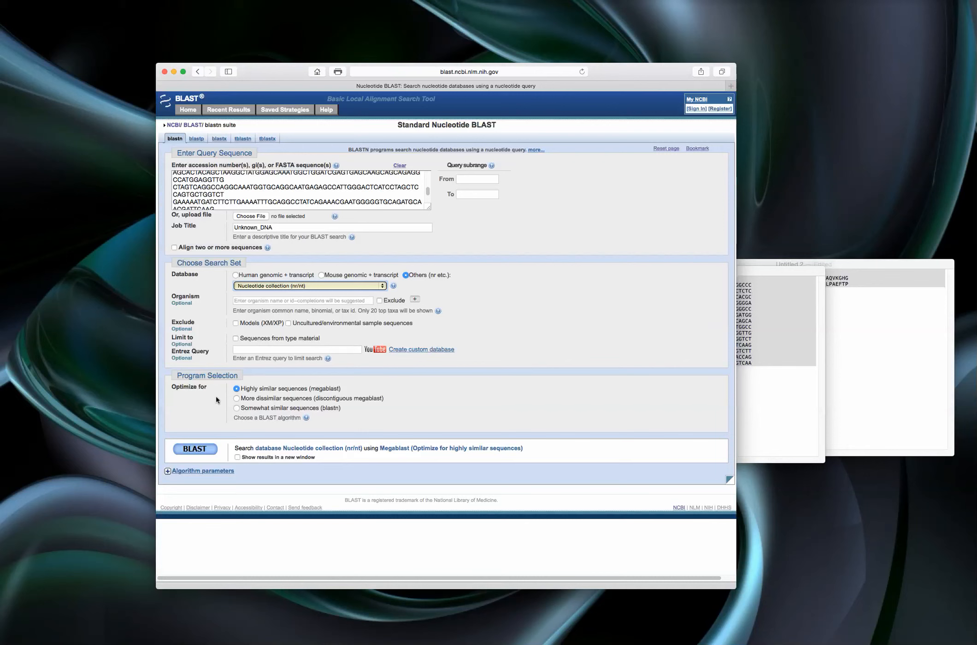
{"action": "left_click", "coordinate": [168, 471]}
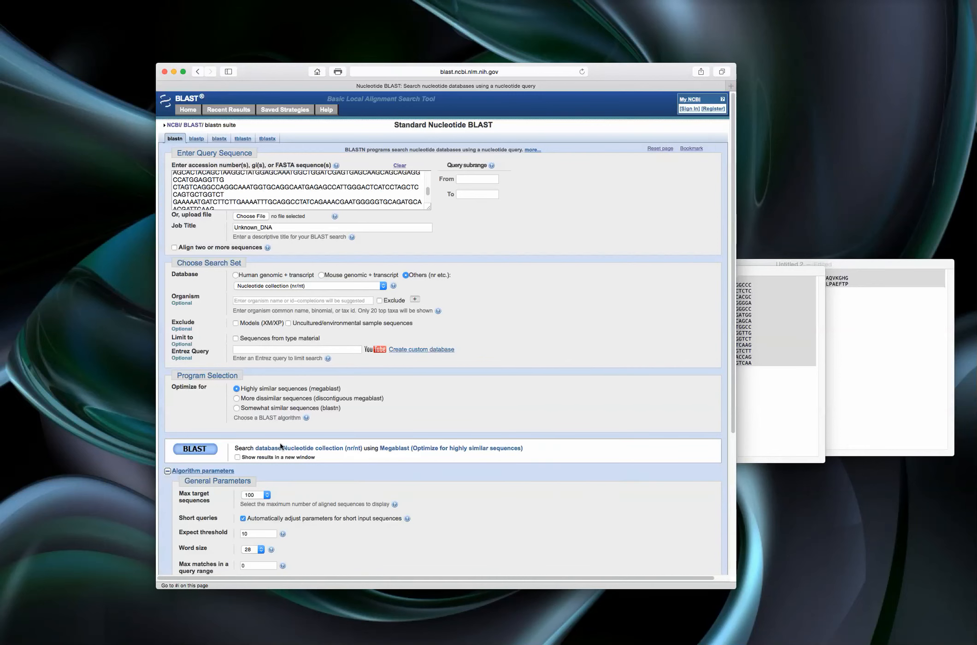
{"action": "scroll", "coordinate": [299, 429], "scroll_direction": "down", "scroll_amount": 4}
{"action": "scroll", "coordinate": [299, 429], "scroll_direction": "down", "scroll_amount": 5}
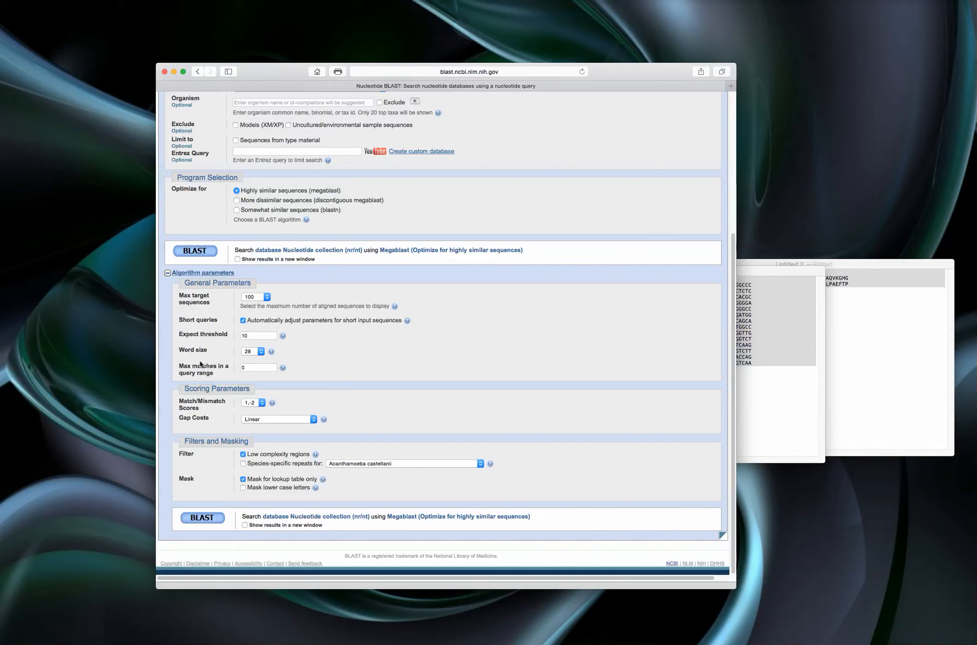
- Run the nucleotide BLAST search with word size kept at 28 and match/mismatch scores at 1,-2
{"action": "left_click", "coordinate": [260, 351]}
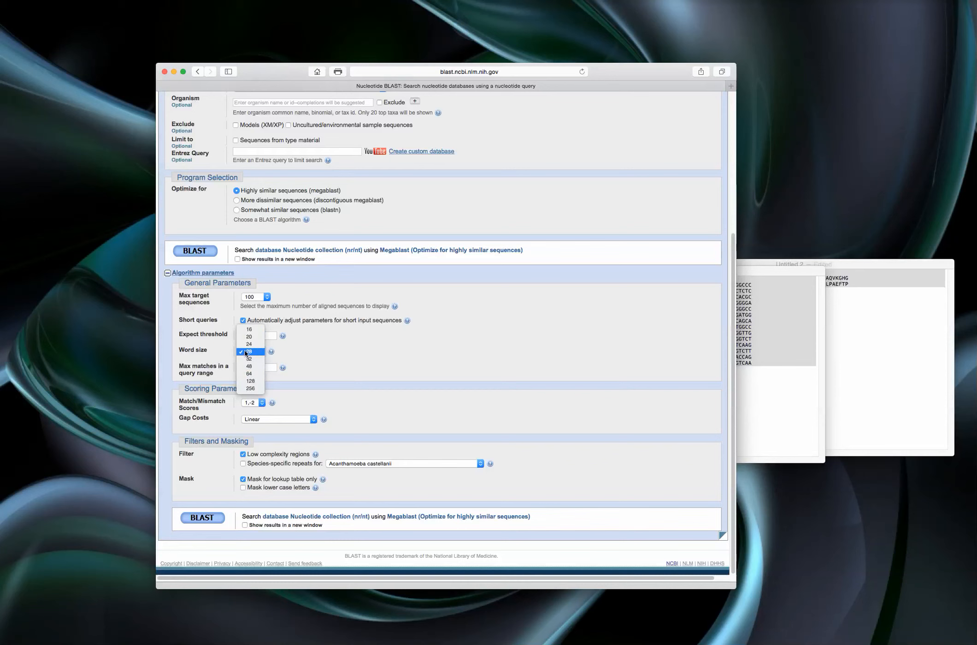
{"action": "left_click", "coordinate": [247, 352]}
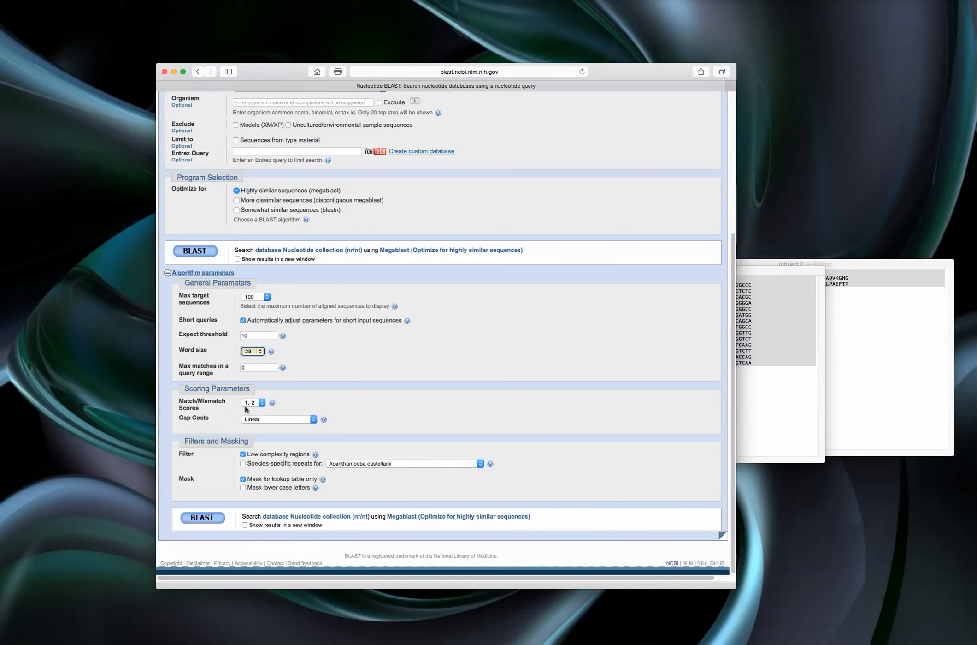
{"action": "left_click", "coordinate": [260, 402]}
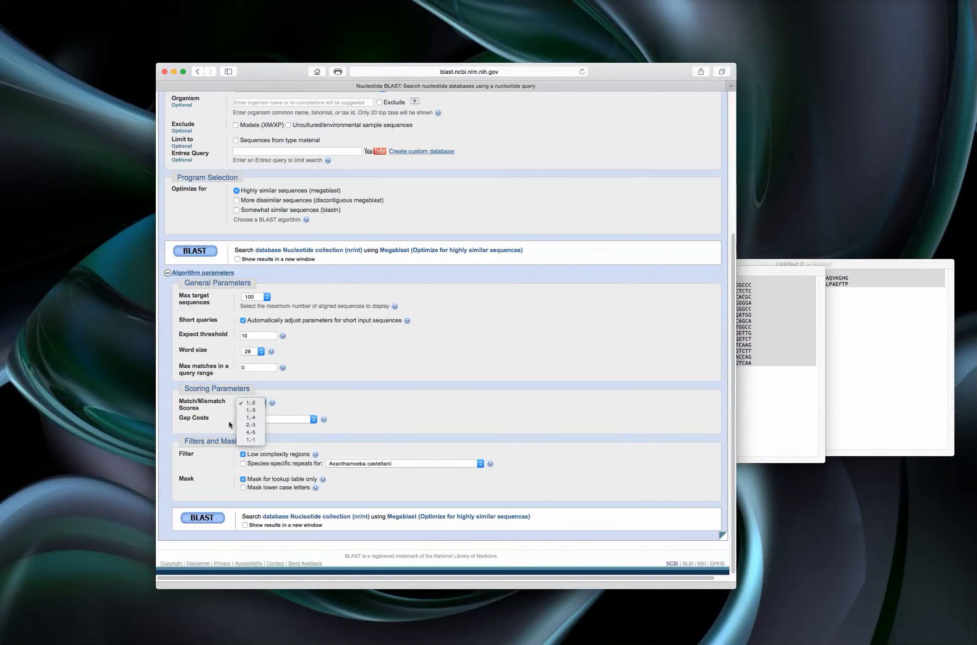
{"action": "left_click", "coordinate": [214, 415]}
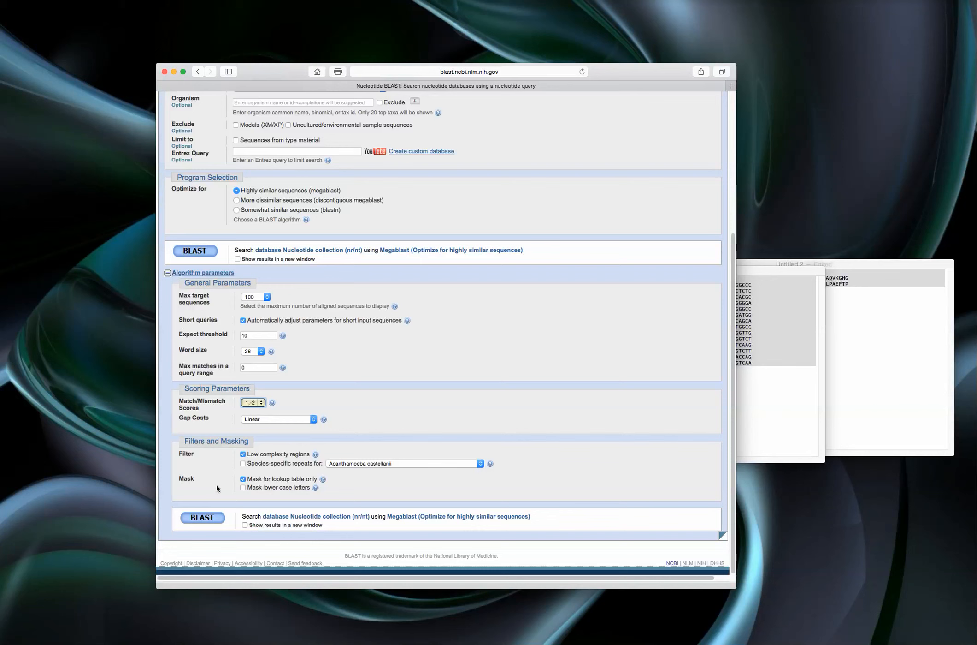
{"action": "left_click", "coordinate": [203, 518]}
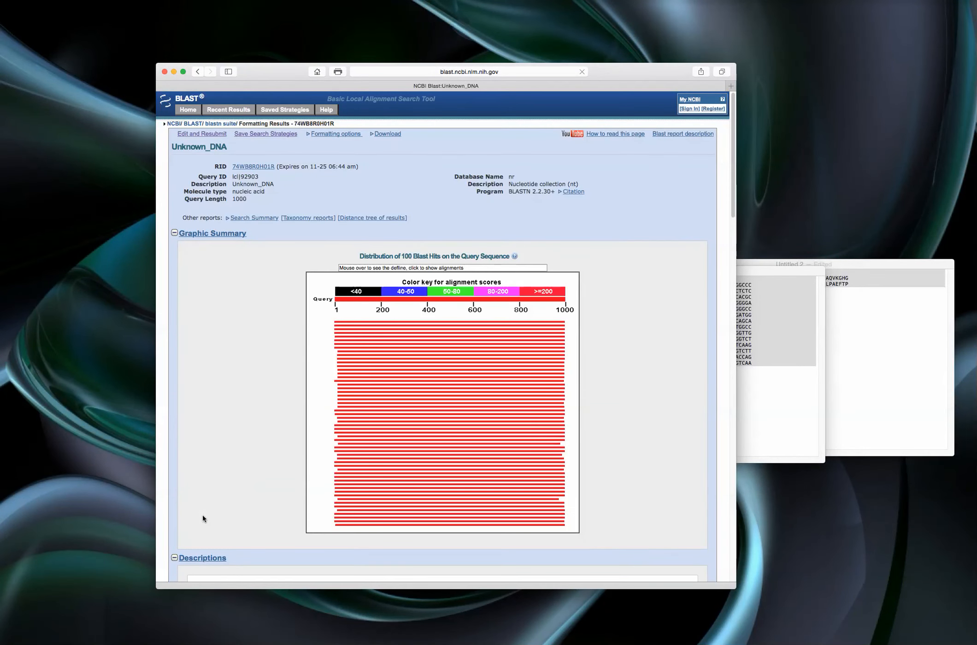
- Review the graphic summary and the descriptions table of the hits for Unknown_DNA
{"action": "mouse_move", "coordinate": [407, 395]}
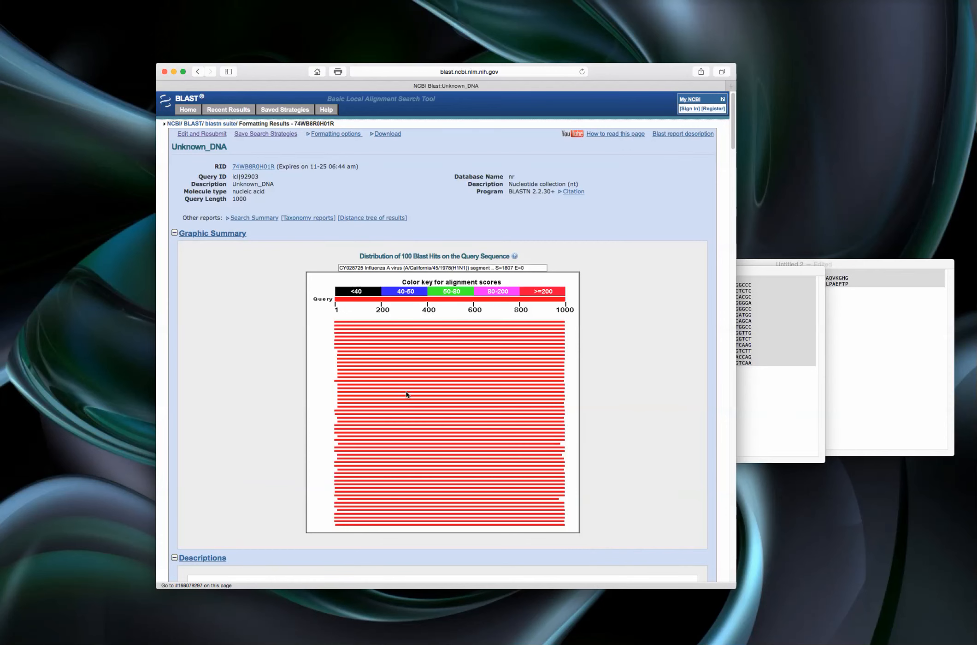
{"action": "scroll", "coordinate": [293, 399], "scroll_direction": "down", "scroll_amount": 3}
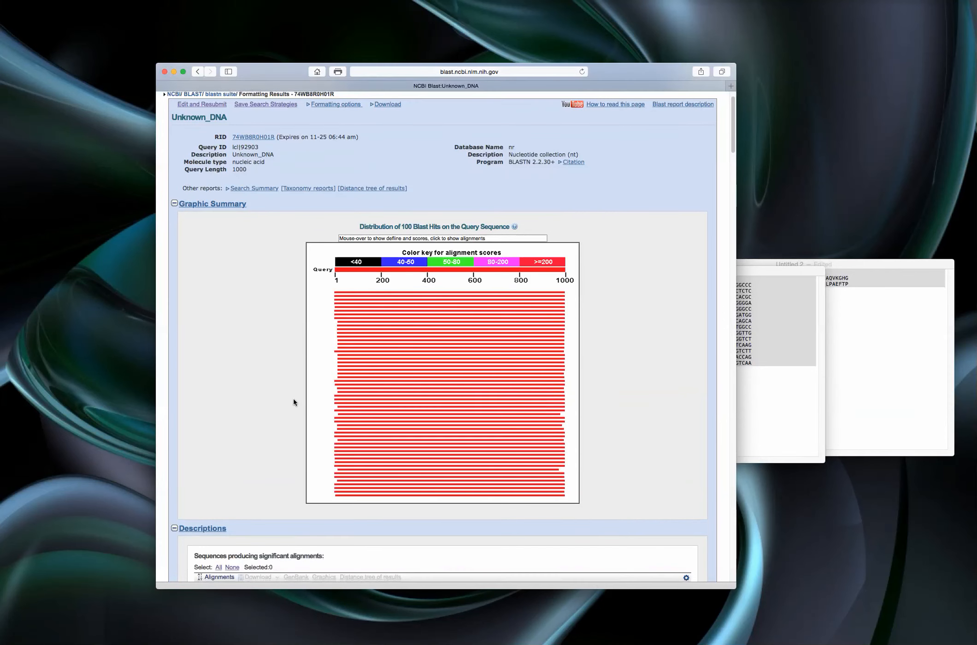
{"action": "scroll", "coordinate": [294, 401], "scroll_direction": "down", "scroll_amount": 5}
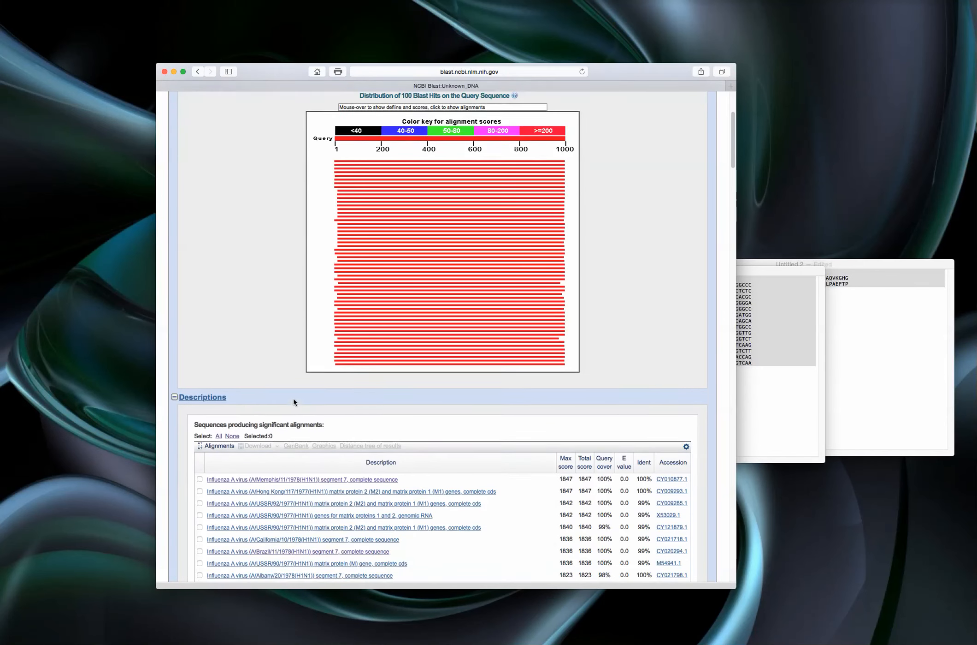
{"action": "scroll", "coordinate": [293, 398], "scroll_direction": "down", "scroll_amount": 2}
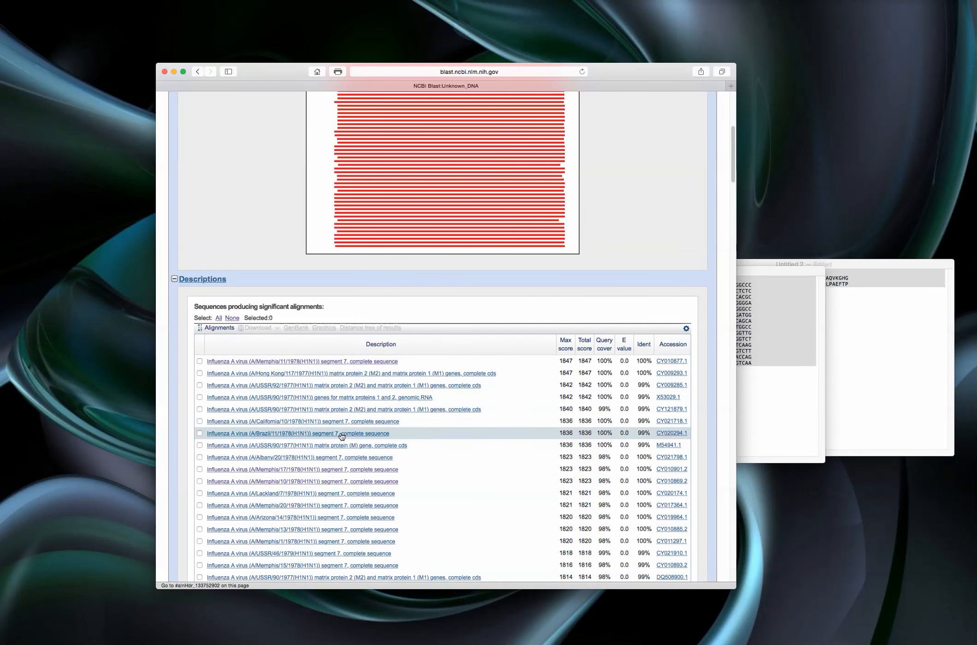
{"action": "scroll", "coordinate": [342, 435], "scroll_direction": "down", "scroll_amount": 5}
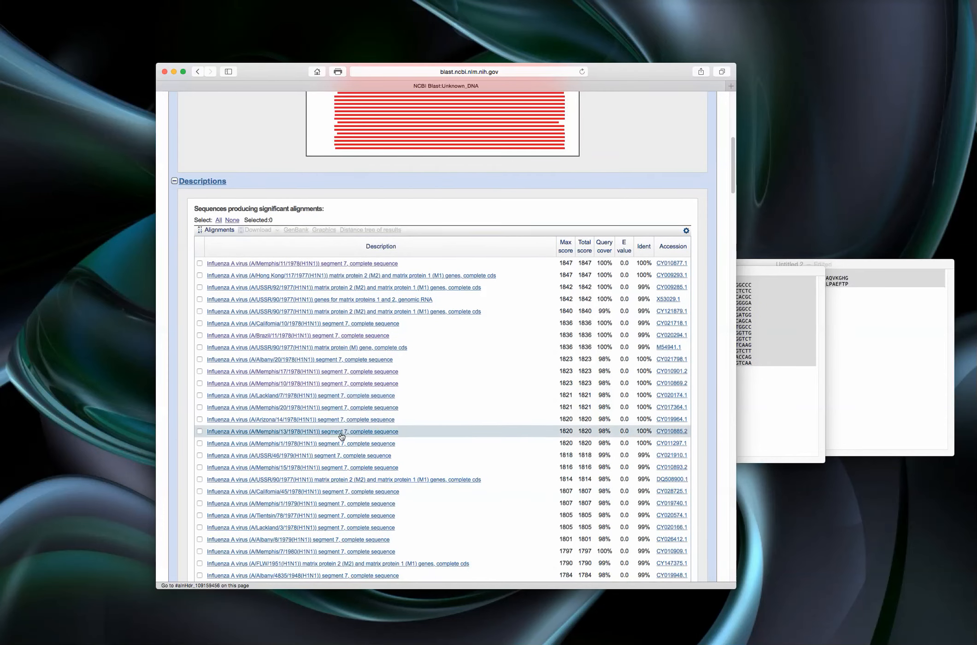
{"action": "scroll", "coordinate": [341, 435], "scroll_direction": "down", "scroll_amount": 2}
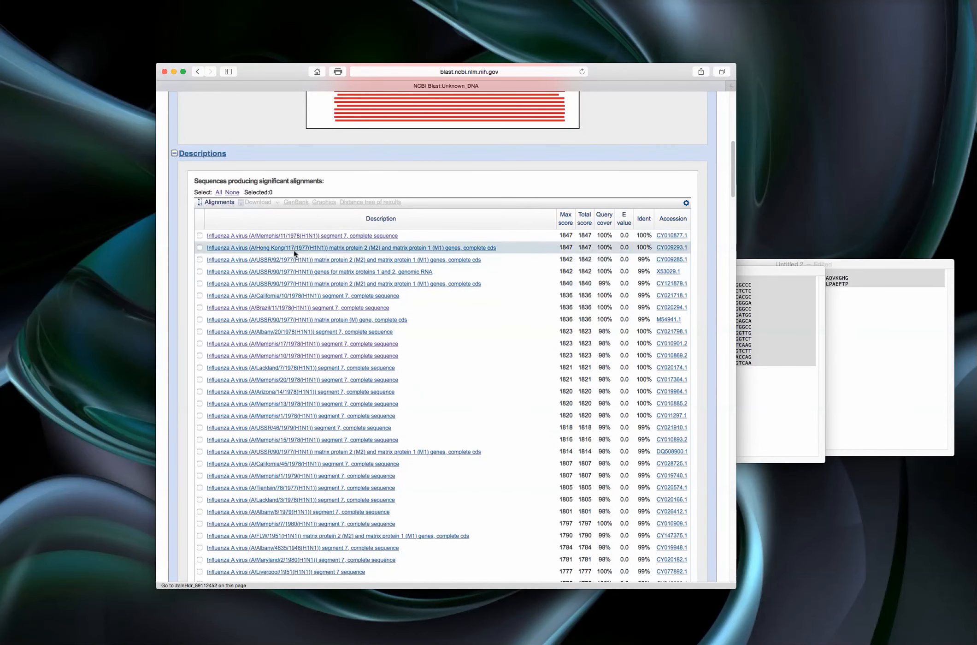
- Open the pairwise alignment of the A/Memphis/11/1978(H1N1) hit and look through the alignments that follow it
{"action": "left_click", "coordinate": [298, 236]}
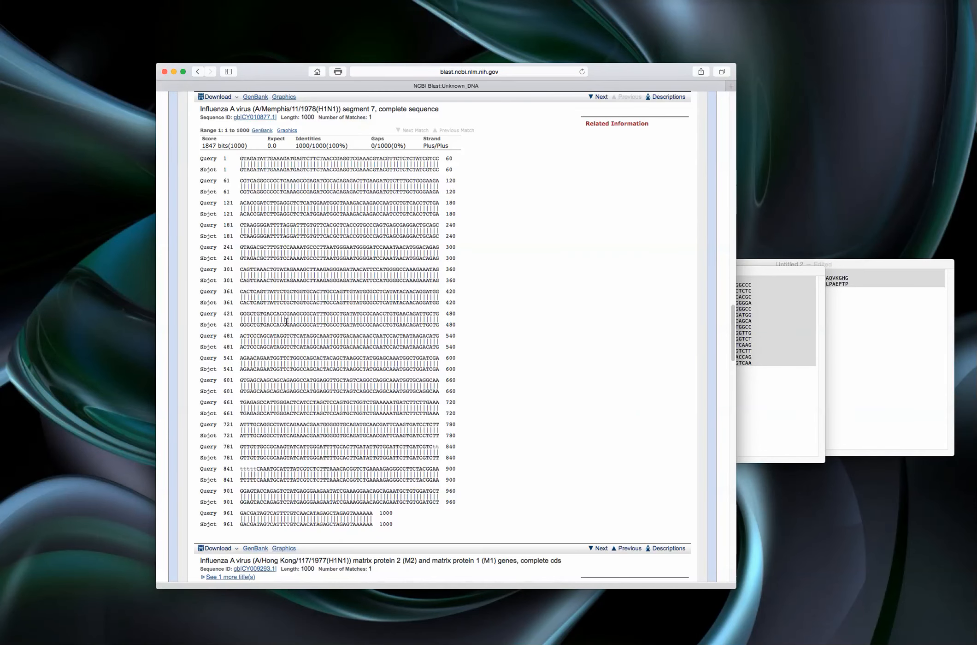
{"action": "scroll", "coordinate": [327, 323], "scroll_direction": "down", "scroll_amount": 10}
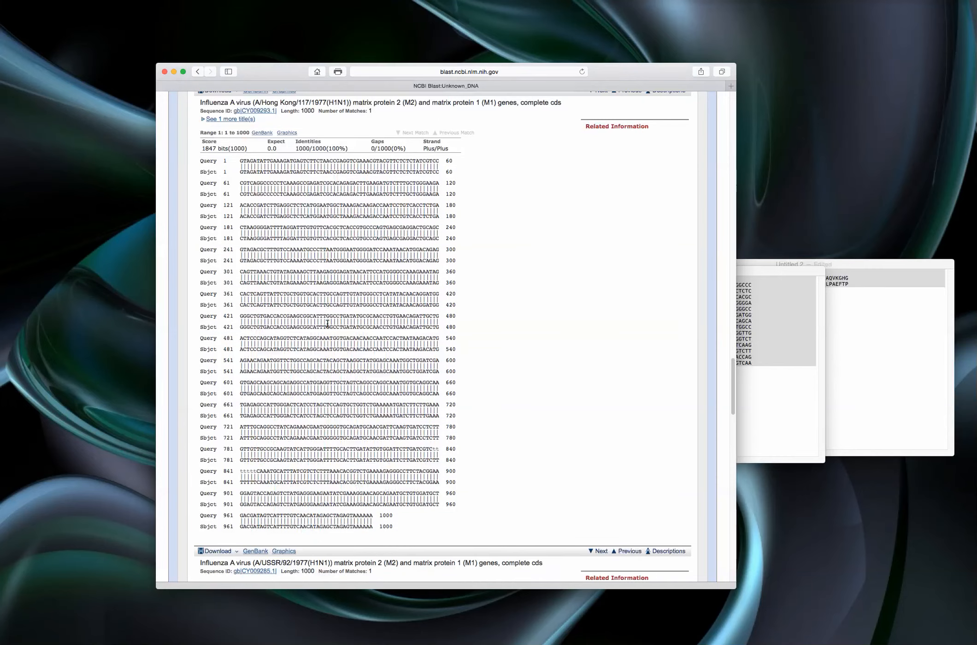
{"action": "scroll", "coordinate": [292, 348], "scroll_direction": "down", "scroll_amount": 18}
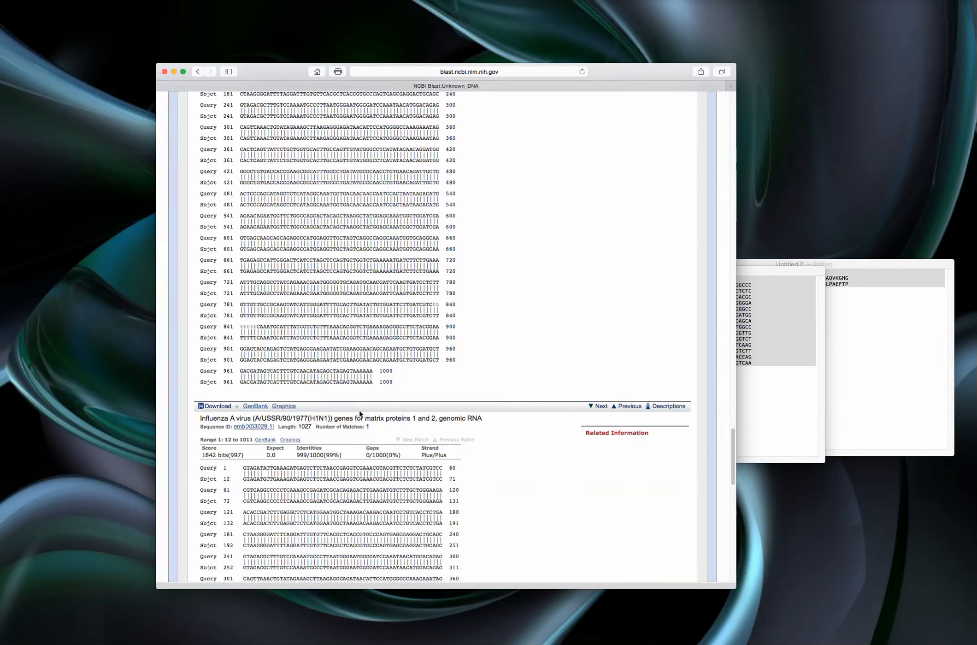
{"action": "scroll", "coordinate": [359, 410], "scroll_direction": "down", "scroll_amount": 3}
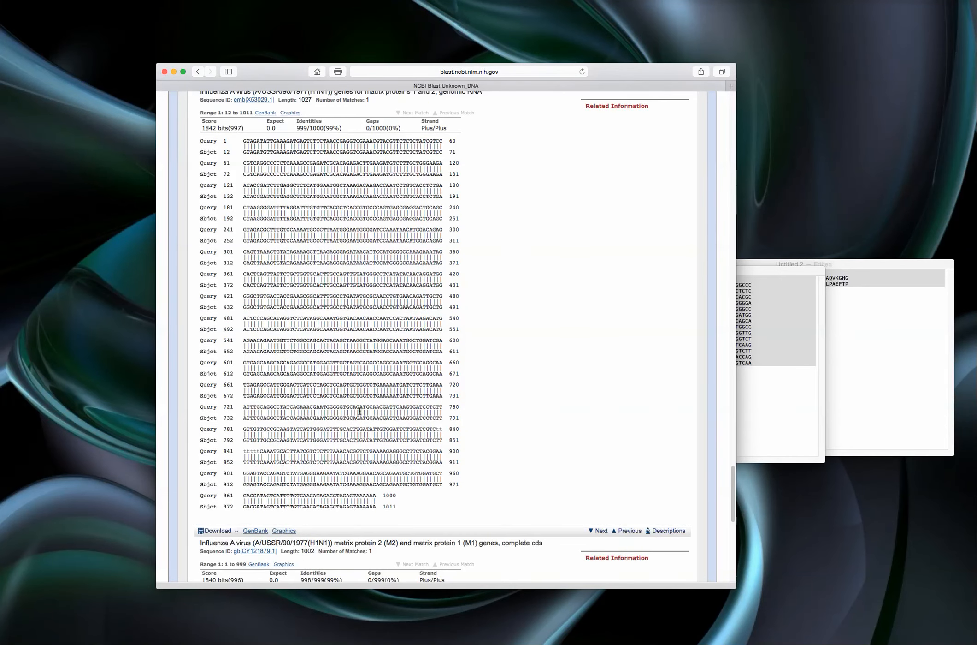
{"action": "scroll", "coordinate": [360, 411], "scroll_direction": "down", "scroll_amount": 7}
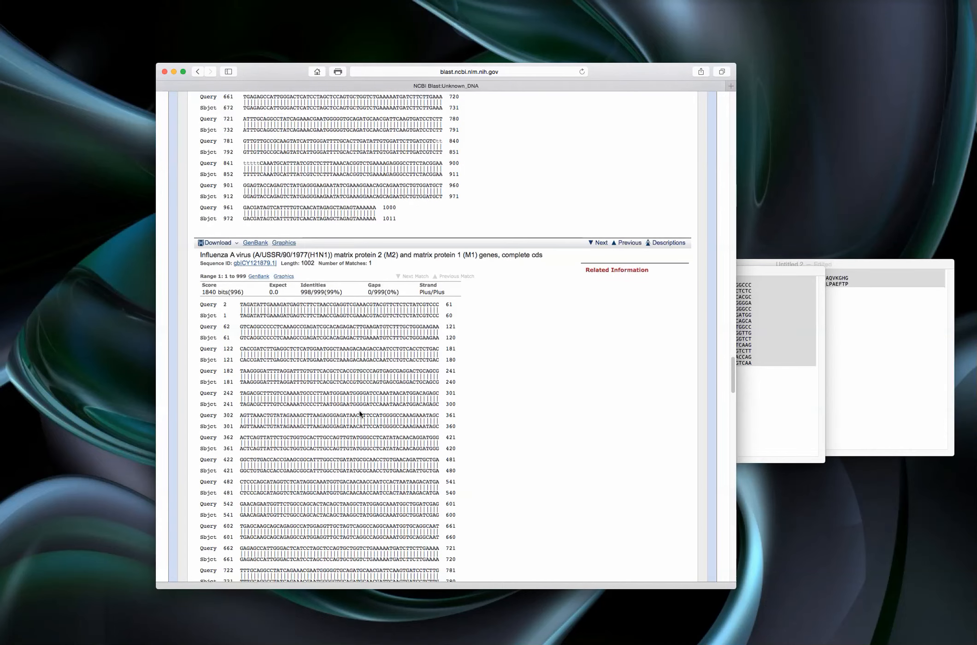
{"action": "scroll", "coordinate": [359, 411], "scroll_direction": "down", "scroll_amount": 3}
{"action": "scroll", "coordinate": [360, 411], "scroll_direction": "down", "scroll_amount": 4}
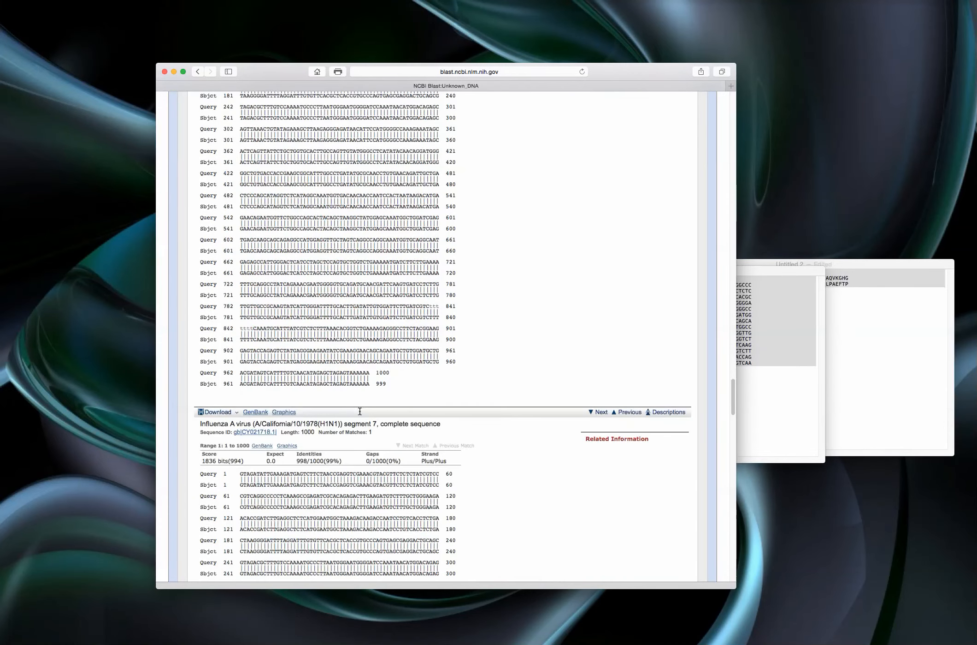
{"action": "scroll", "coordinate": [359, 412], "scroll_direction": "down", "scroll_amount": 7}
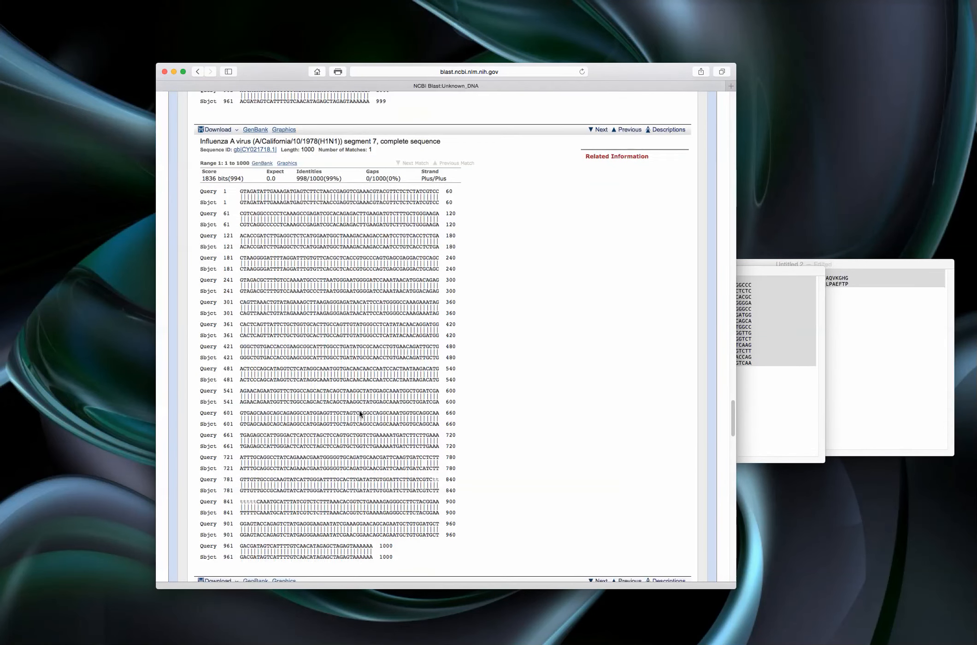
{"action": "scroll", "coordinate": [360, 411], "scroll_direction": "down", "scroll_amount": 2}
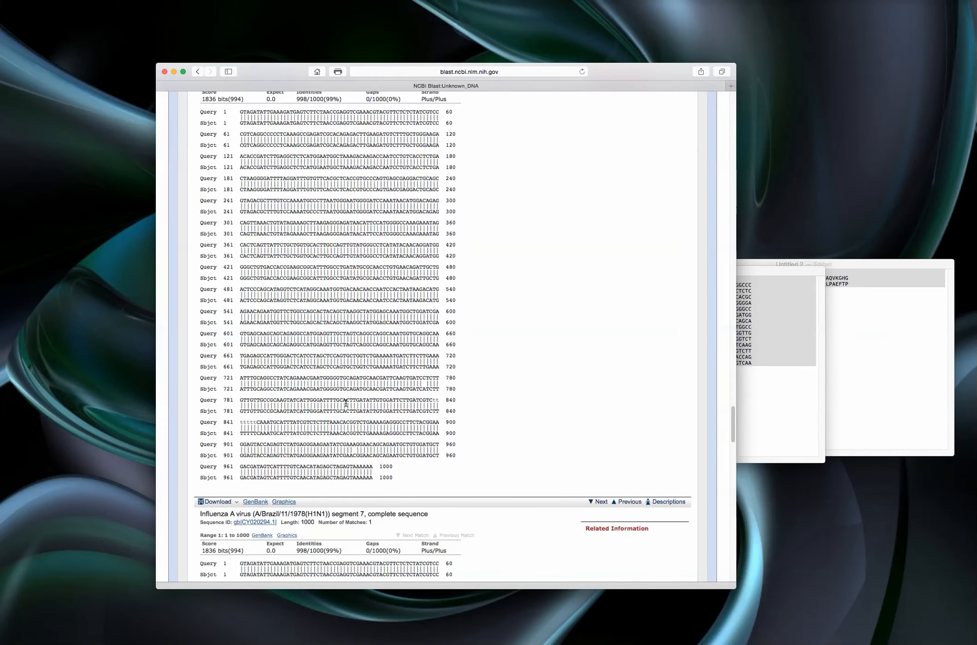
- Check the identities value of the A/California/10/1978(H1N1) segment 7 alignment
{"action": "scroll", "coordinate": [348, 272], "scroll_direction": "up", "scroll_amount": 1}
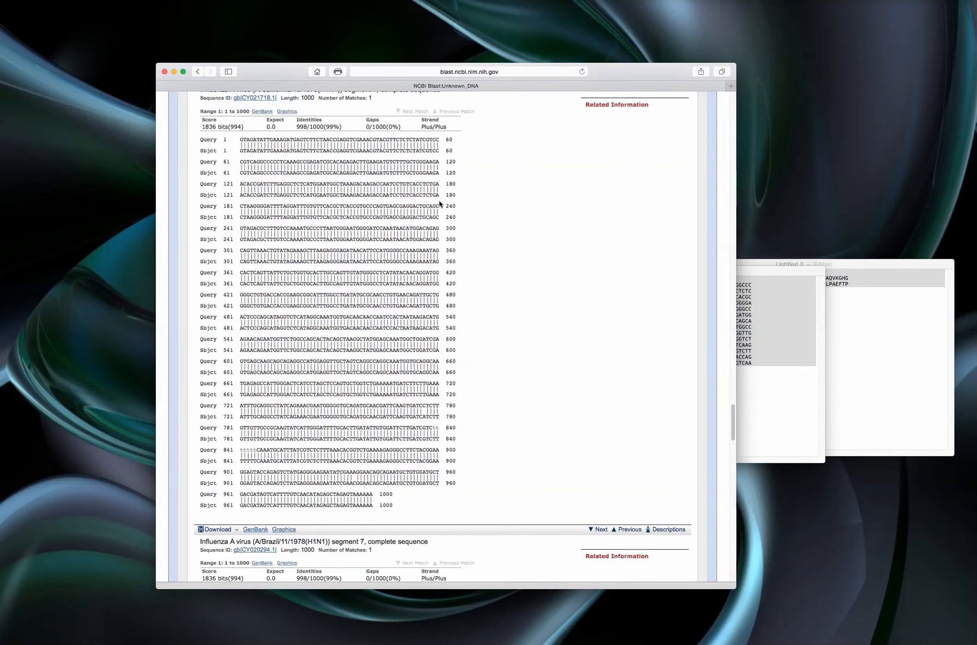
{"action": "scroll", "coordinate": [352, 278], "scroll_direction": "up", "scroll_amount": 1}
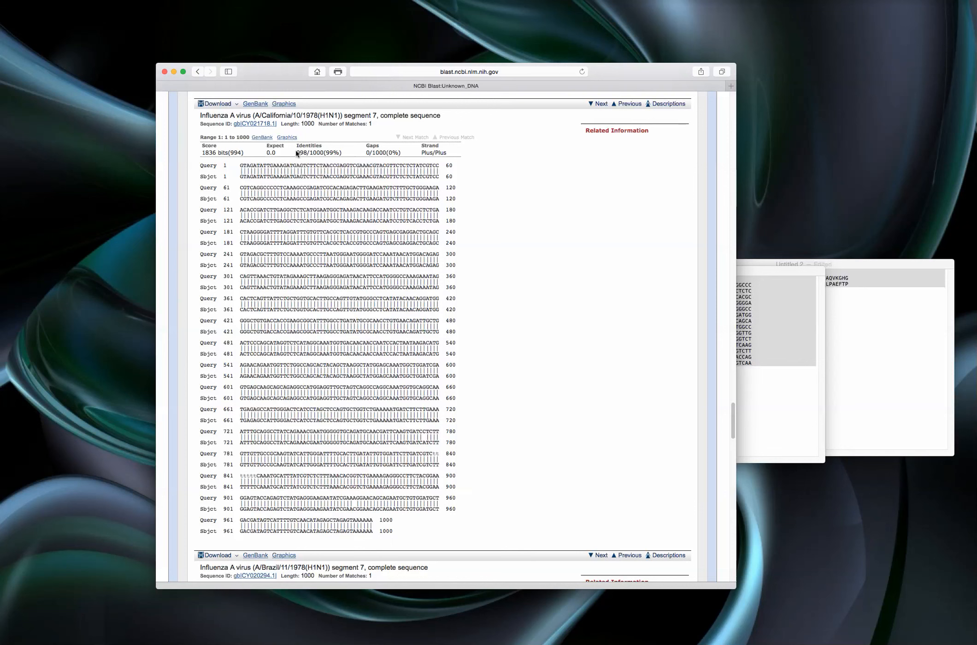
{"action": "left_click_drag", "start_coordinate": [296, 151], "coordinate": [324, 151]}
- Reformat the results with the alignment view set to Query-anchored with dots for identities
{"action": "left_click_drag", "start_coordinate": [733, 416], "coordinate": [710, 95]}
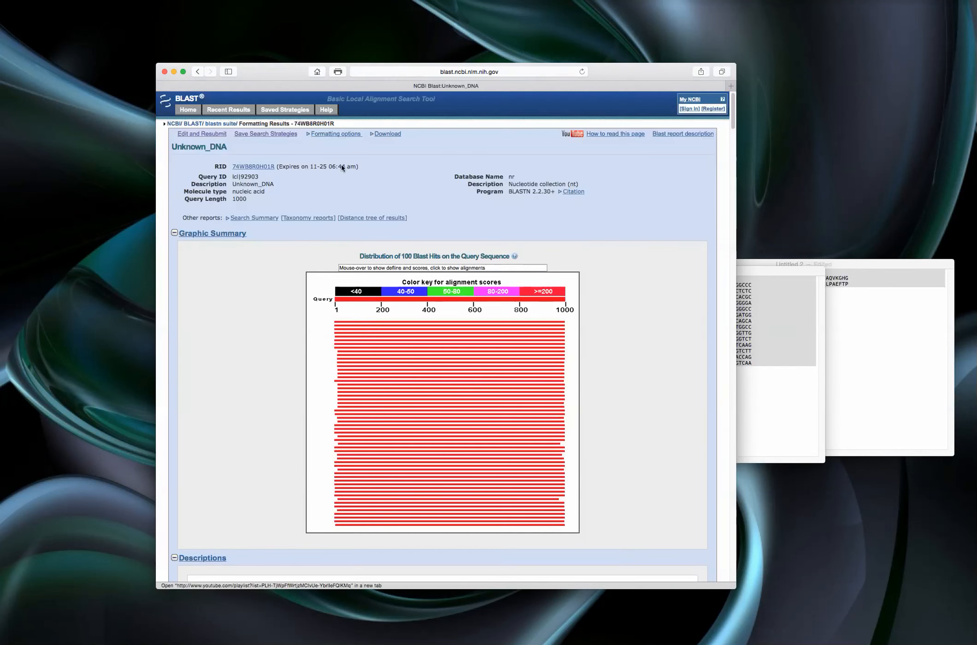
{"action": "left_click", "coordinate": [324, 134]}
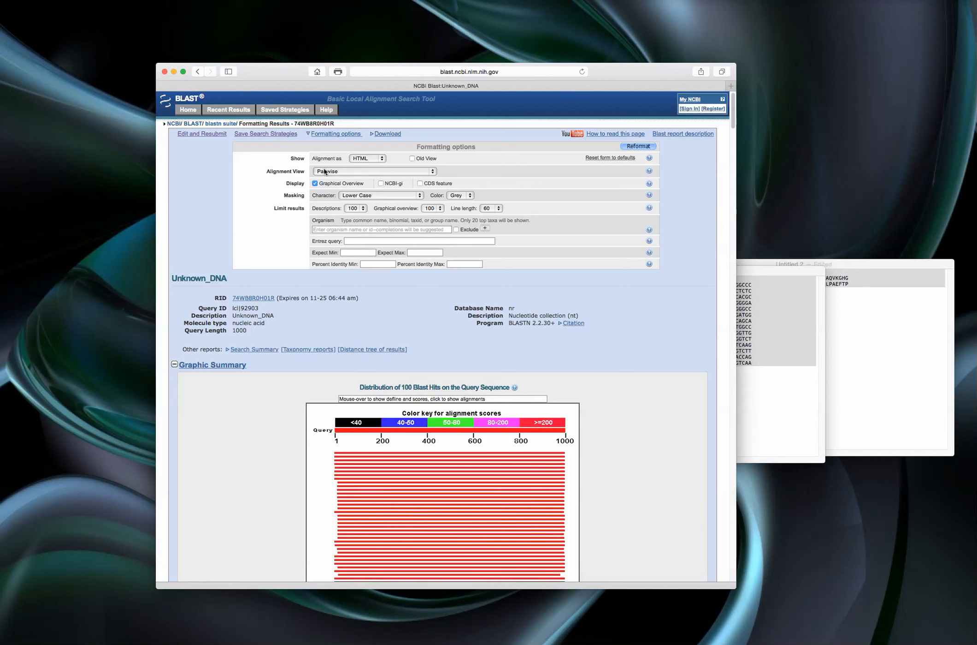
{"action": "left_click", "coordinate": [432, 173]}
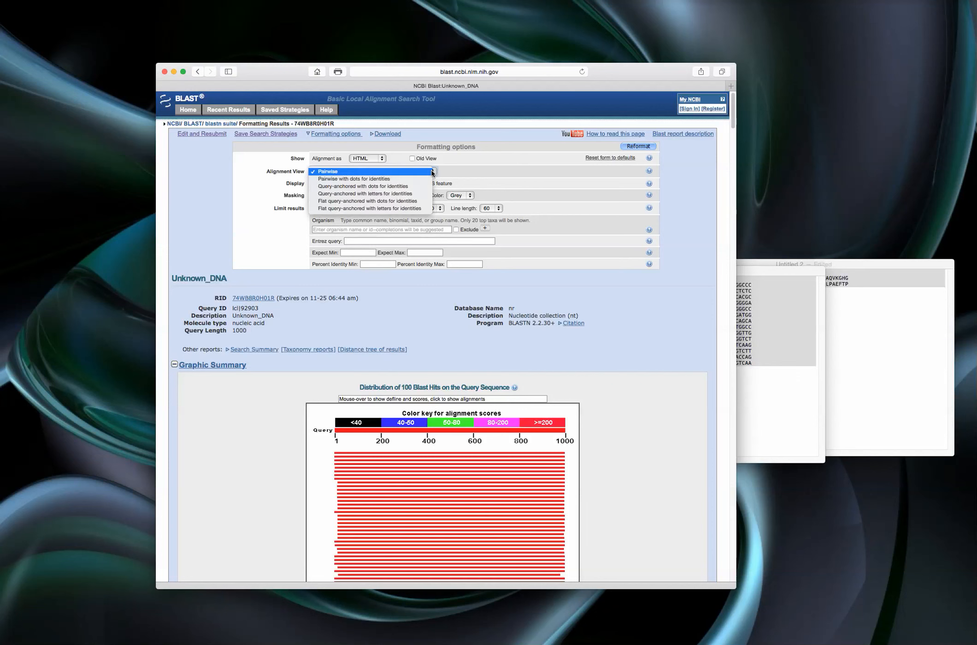
{"action": "left_click", "coordinate": [336, 186]}
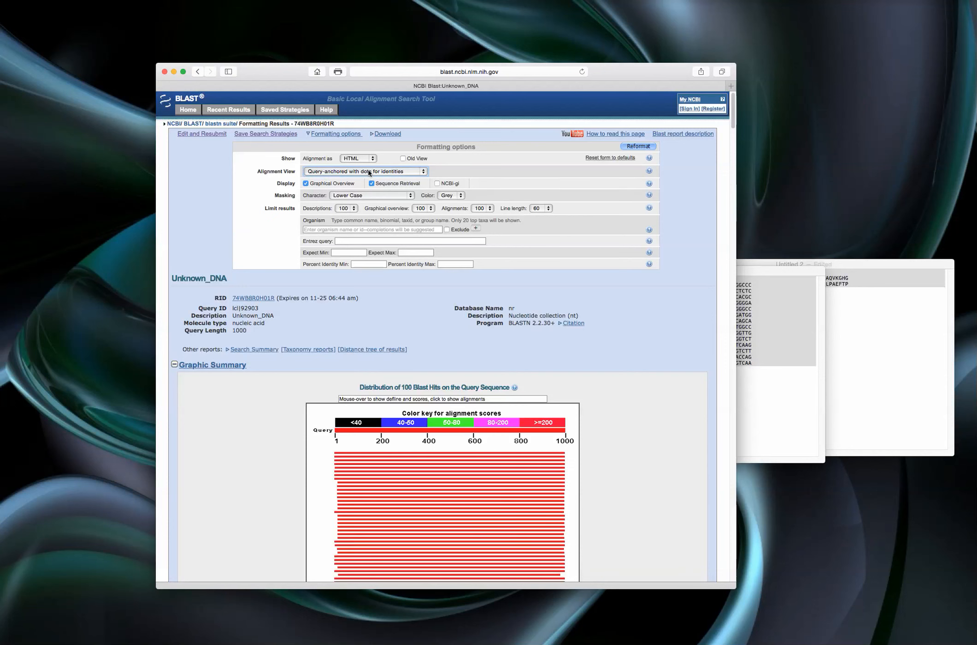
{"action": "left_click", "coordinate": [639, 147]}
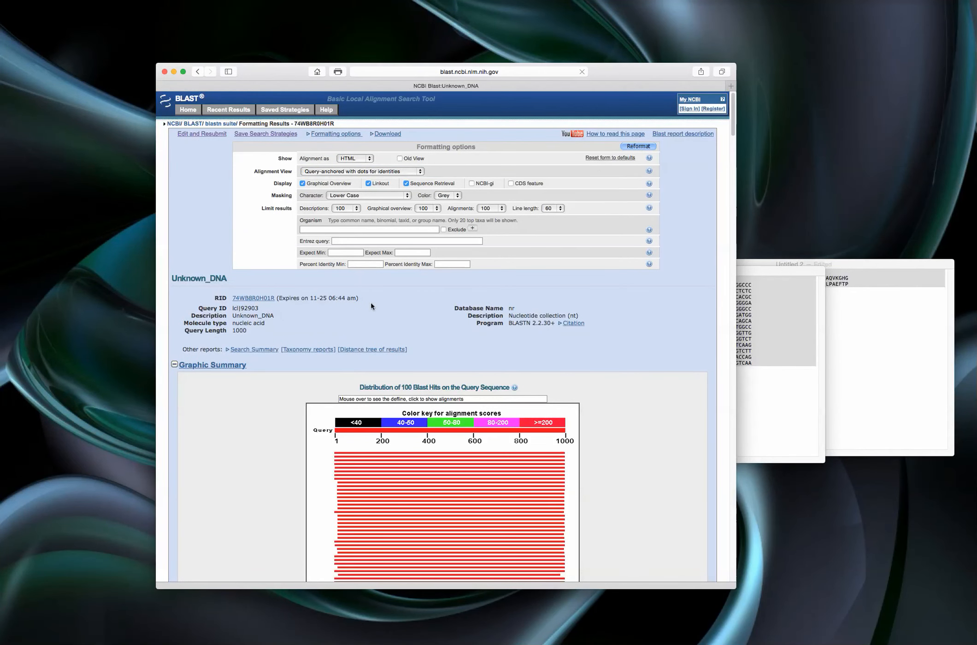
- Go past the descriptions table to the query-anchored alignments in the reformatted report
{"action": "scroll", "coordinate": [371, 305], "scroll_direction": "down", "scroll_amount": 10}
{"action": "scroll", "coordinate": [371, 306], "scroll_direction": "down", "scroll_amount": 15}
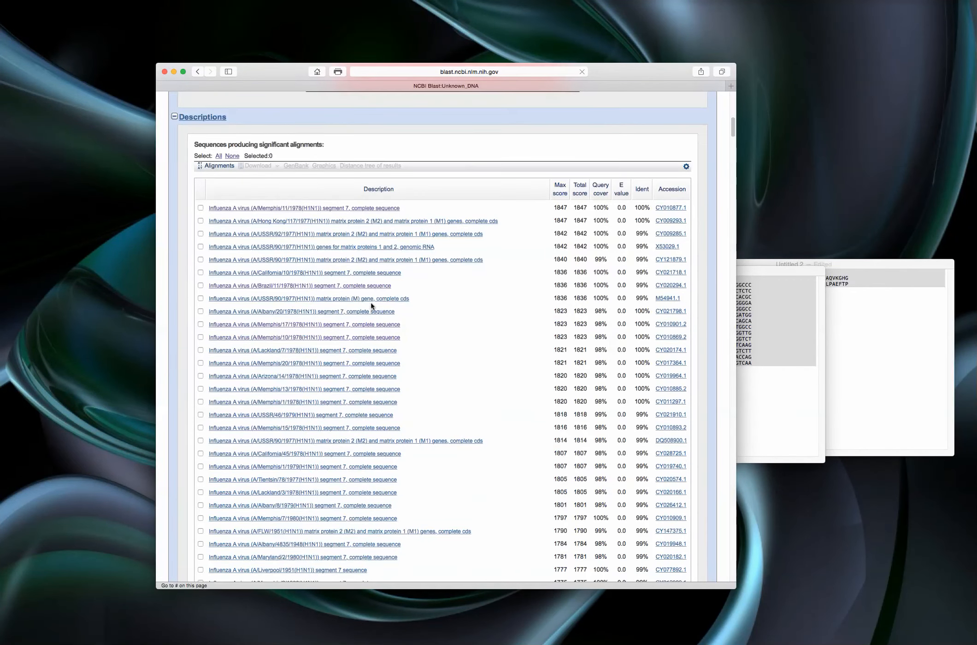
{"action": "scroll", "coordinate": [371, 306], "scroll_direction": "down", "scroll_amount": 10}
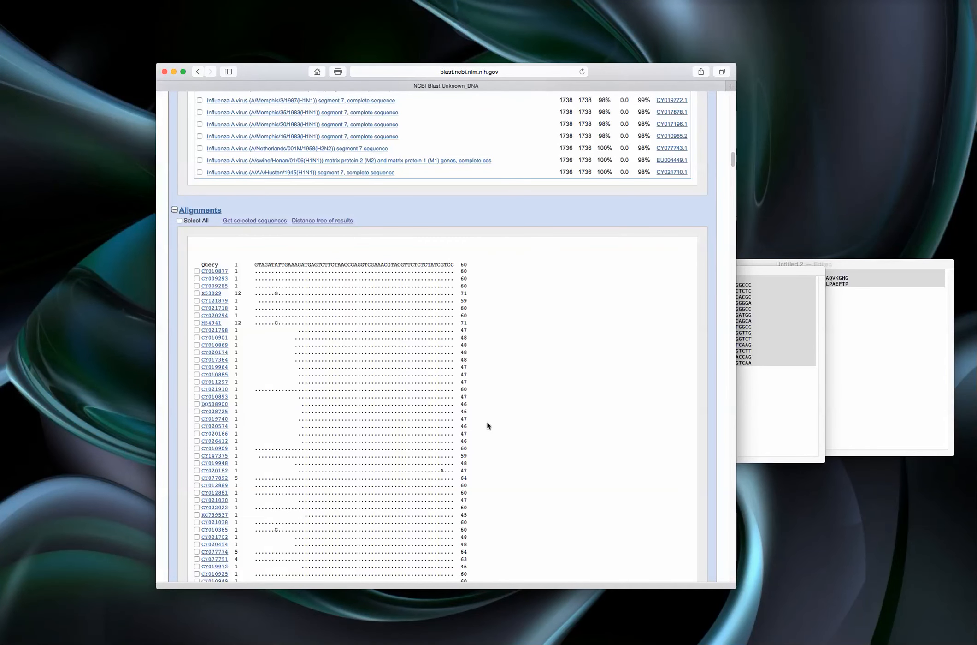
{"action": "scroll", "coordinate": [342, 376], "scroll_direction": "down", "scroll_amount": 2}
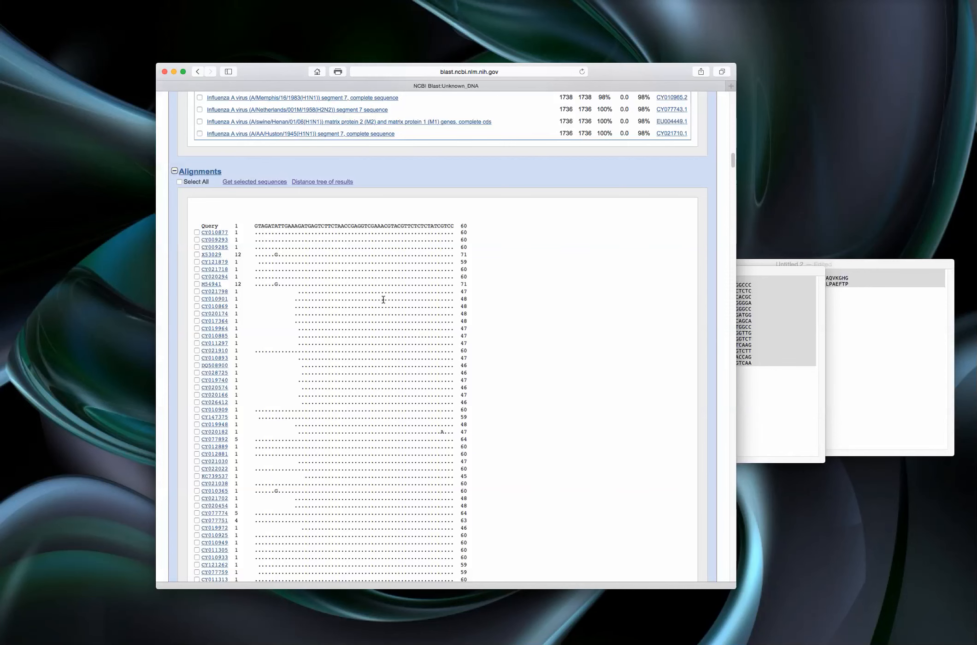
{"action": "scroll", "coordinate": [383, 299], "scroll_direction": "down", "scroll_amount": 1}
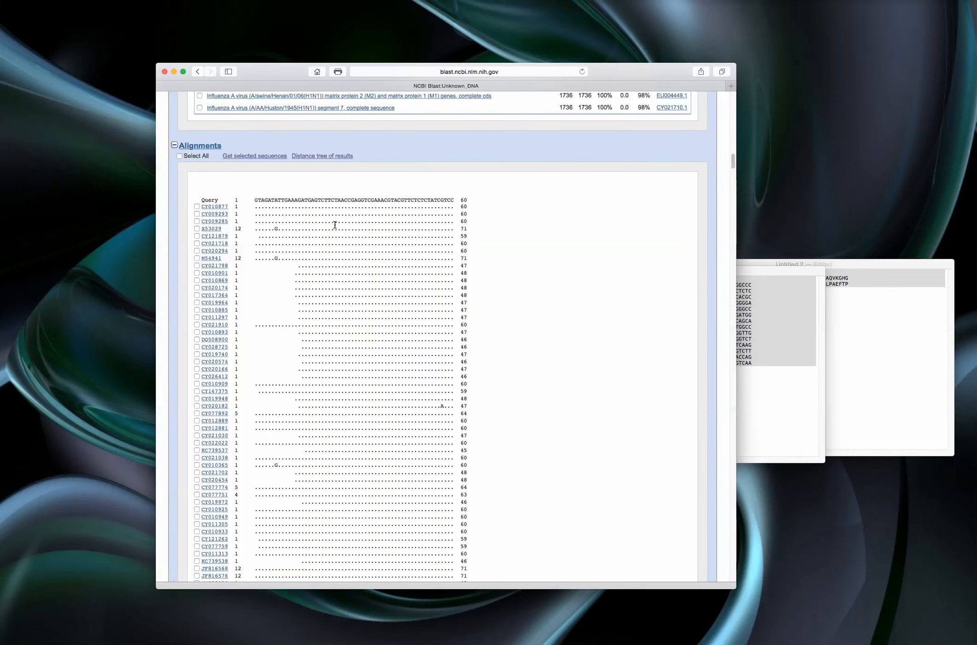
- Highlight the query row for positions 1 to 60 and compare it with the dotted rows of the first hits
{"action": "mouse_move", "coordinate": [250, 198]}
{"action": "left_mouse_down"}
{"action": "mouse_move", "coordinate": [312, 199]}
{"action": "mouse_move", "coordinate": [256, 199]}
{"action": "left_mouse_up"}
{"action": "left_click_drag", "start_coordinate": [197, 198], "coordinate": [472, 196]}
{"action": "left_click", "coordinate": [263, 197]}
{"action": "left_click_drag", "start_coordinate": [235, 198], "coordinate": [475, 200]}
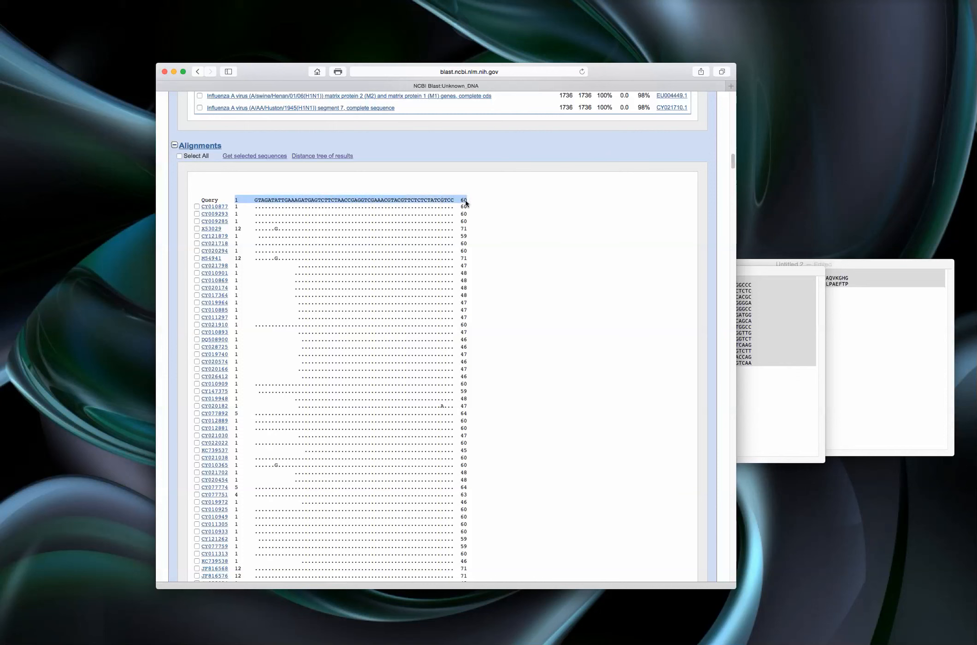
{"action": "double_click", "coordinate": [465, 199]}
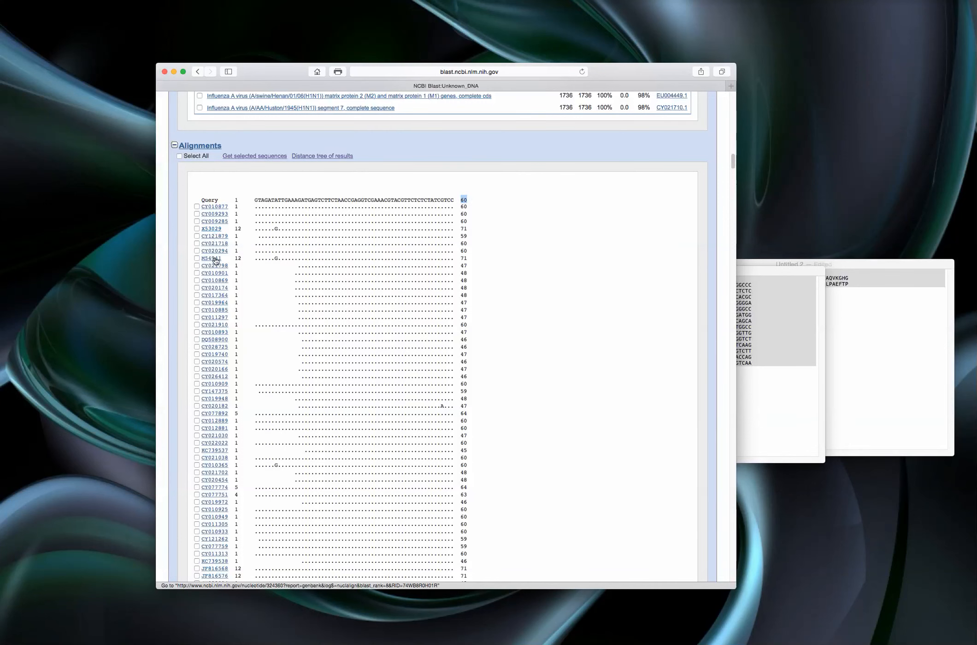
{"action": "left_click_drag", "start_coordinate": [258, 207], "coordinate": [341, 219]}
{"action": "left_click", "coordinate": [267, 206]}
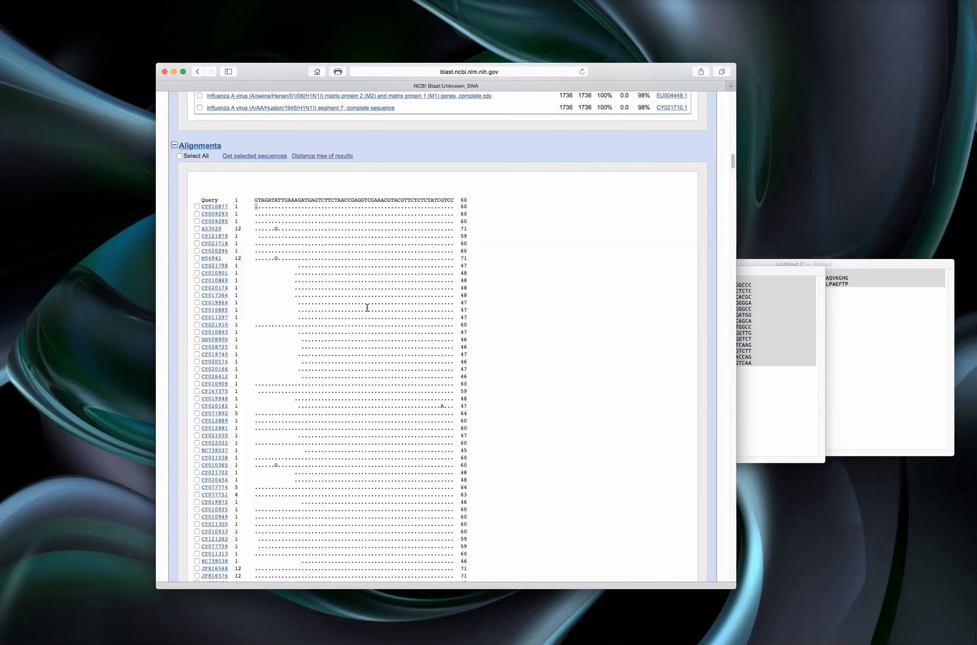
- Inspect the mismatched bases in the rest of the first alignment block, including the one in JF816584
{"action": "scroll", "coordinate": [367, 307], "scroll_direction": "down", "scroll_amount": 10}
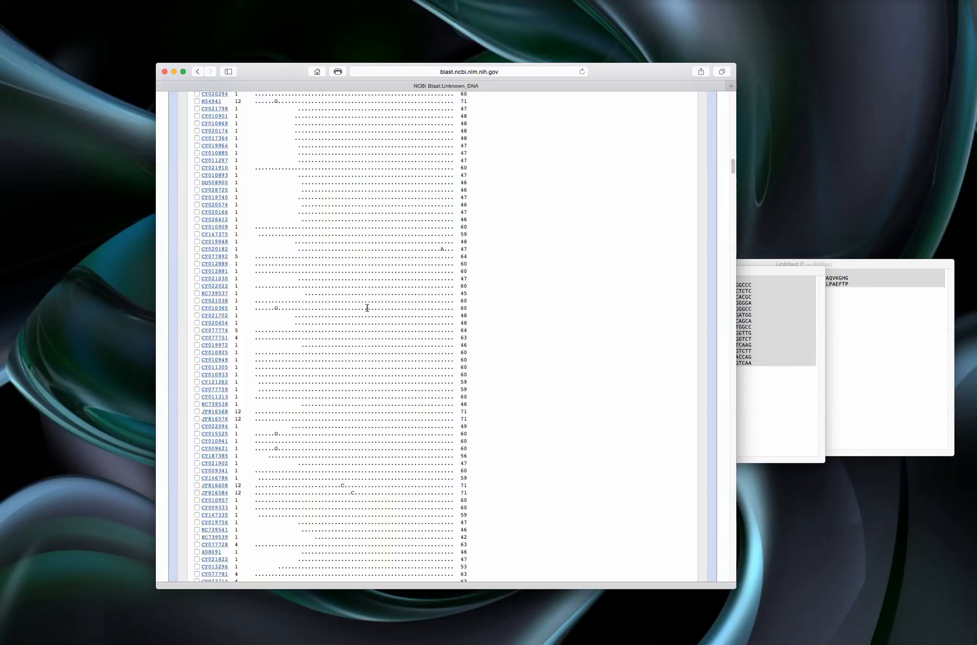
{"action": "scroll", "coordinate": [368, 307], "scroll_direction": "down", "scroll_amount": 10}
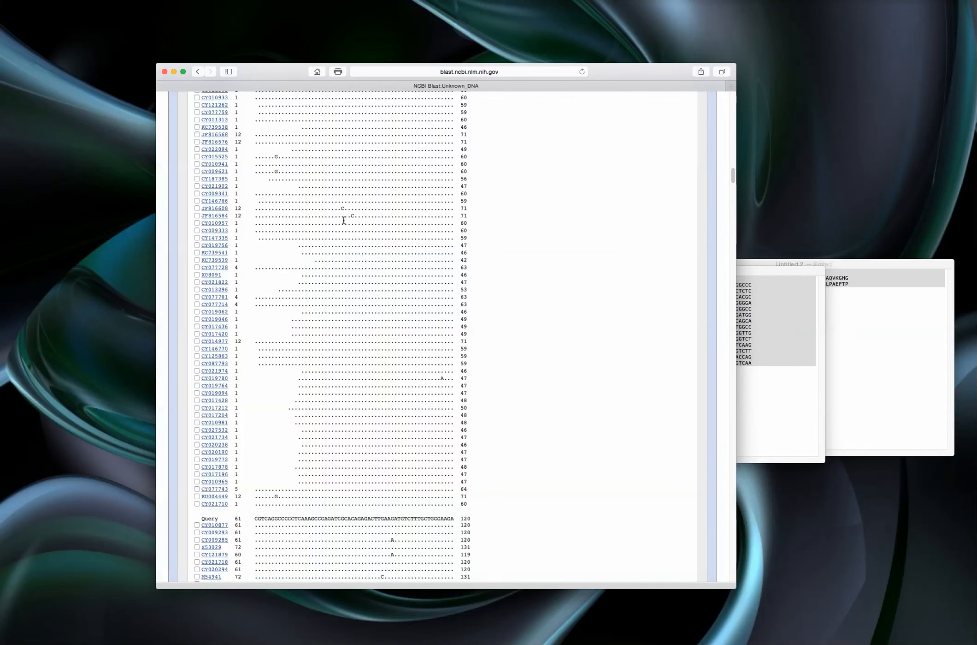
{"action": "left_click", "coordinate": [352, 213]}
{"action": "scroll", "coordinate": [379, 270], "scroll_direction": "down", "scroll_amount": 7}
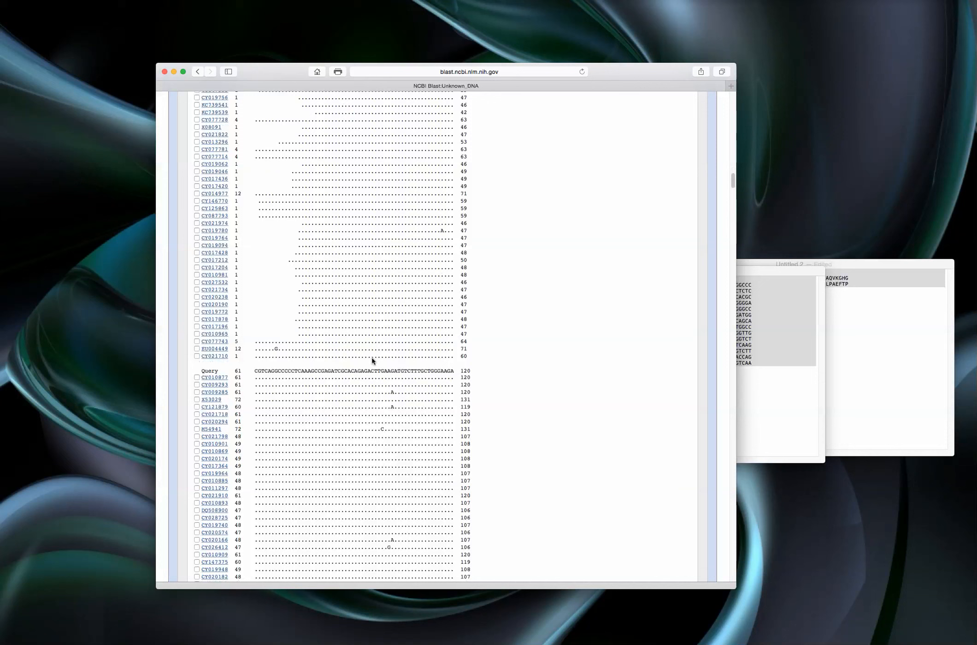
- Compare the query row for positions 61 to 120 with the differing bases in the hits, starting with CY009285
{"action": "left_click_drag", "start_coordinate": [257, 372], "coordinate": [436, 370]}
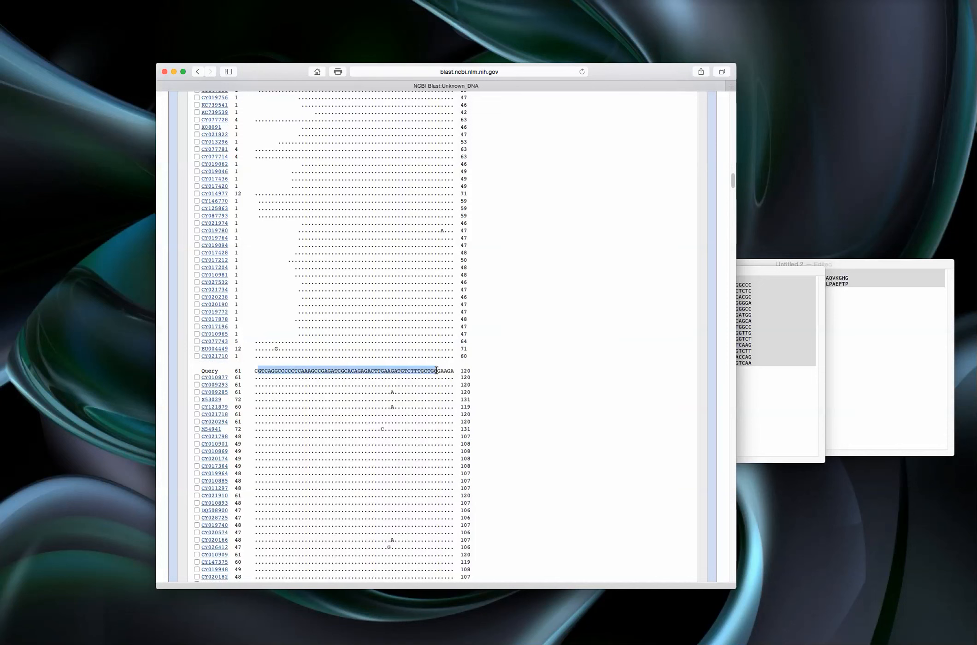
{"action": "left_click", "coordinate": [390, 391]}
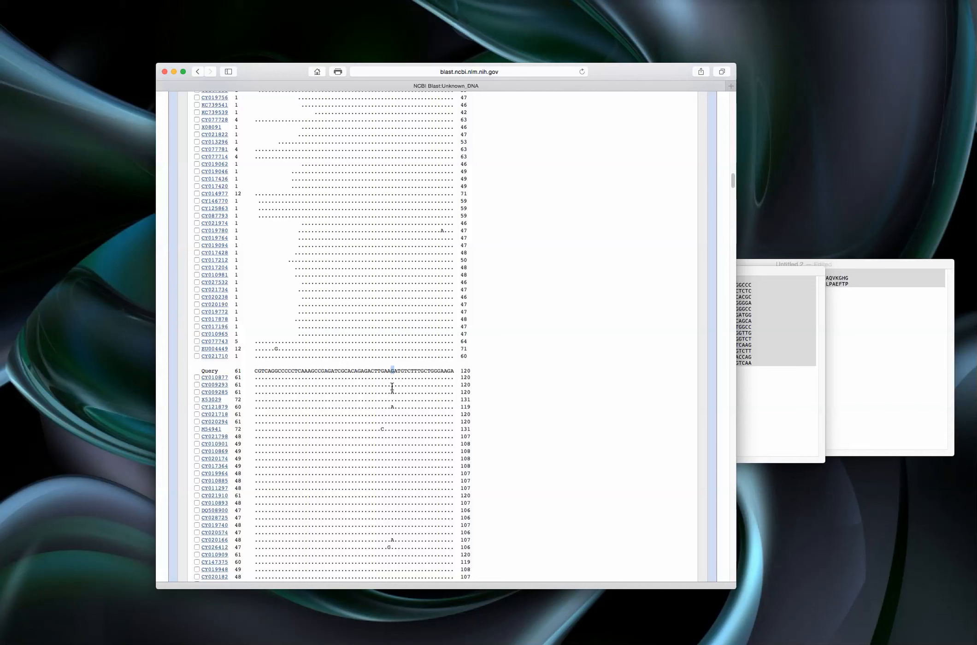
{"action": "scroll", "coordinate": [392, 418], "scroll_direction": "down", "scroll_amount": 5}
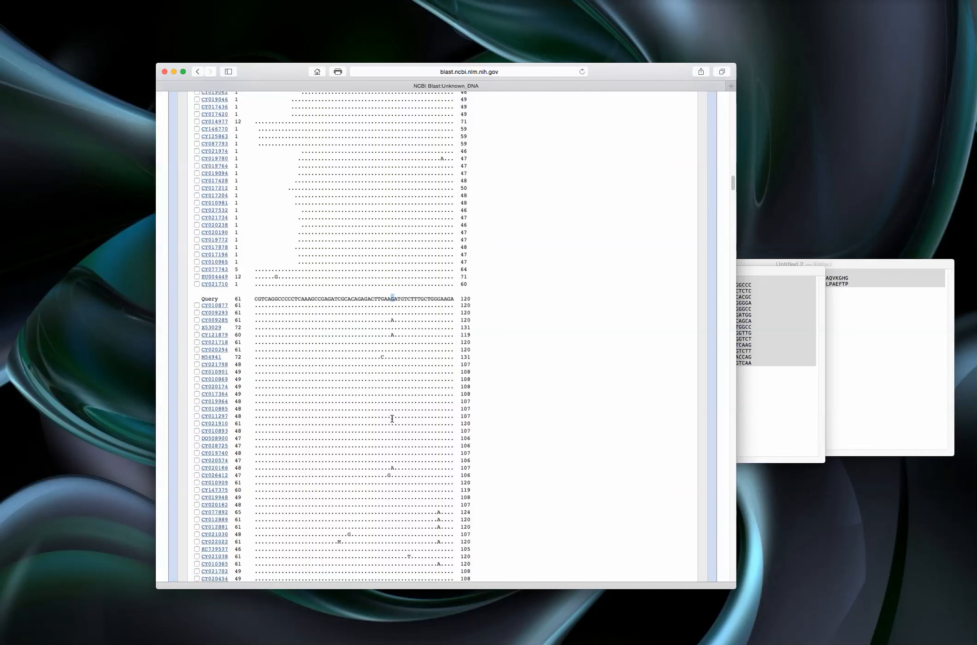
{"action": "scroll", "coordinate": [392, 418], "scroll_direction": "down", "scroll_amount": 7}
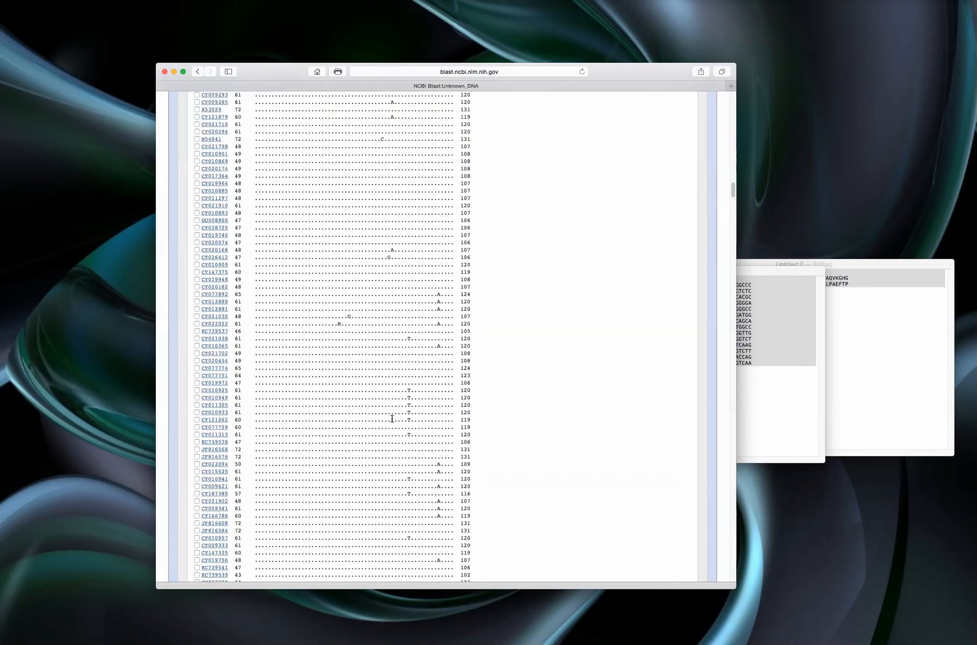
- Examine the base differences in the remaining hits for query positions 61 to 120 and in the alignment blocks for 121 to 240
{"action": "scroll", "coordinate": [392, 418], "scroll_direction": "down", "scroll_amount": 3}
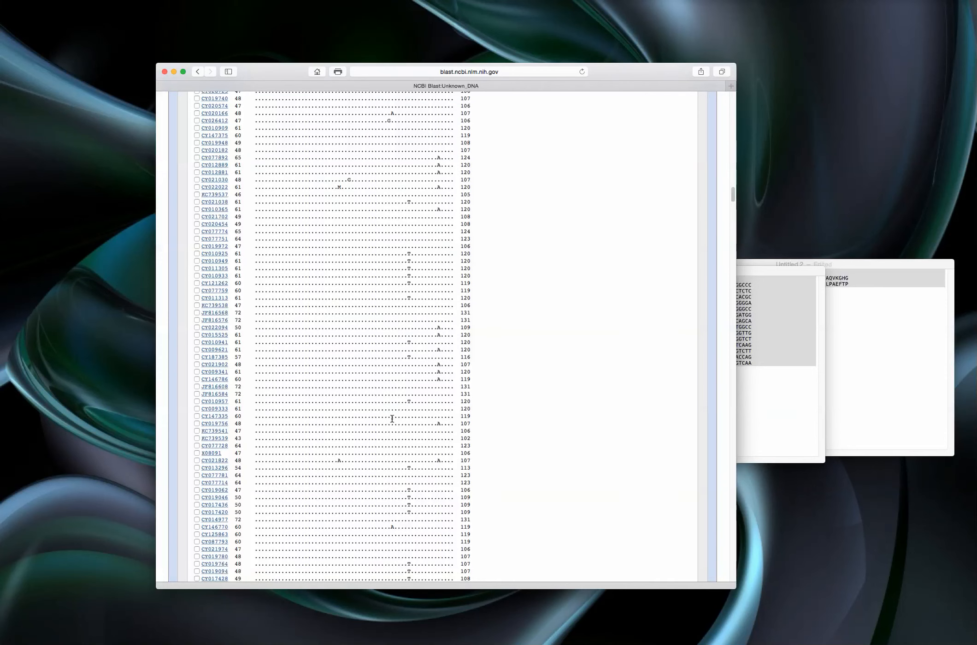
{"action": "scroll", "coordinate": [392, 418], "scroll_direction": "down", "scroll_amount": 4}
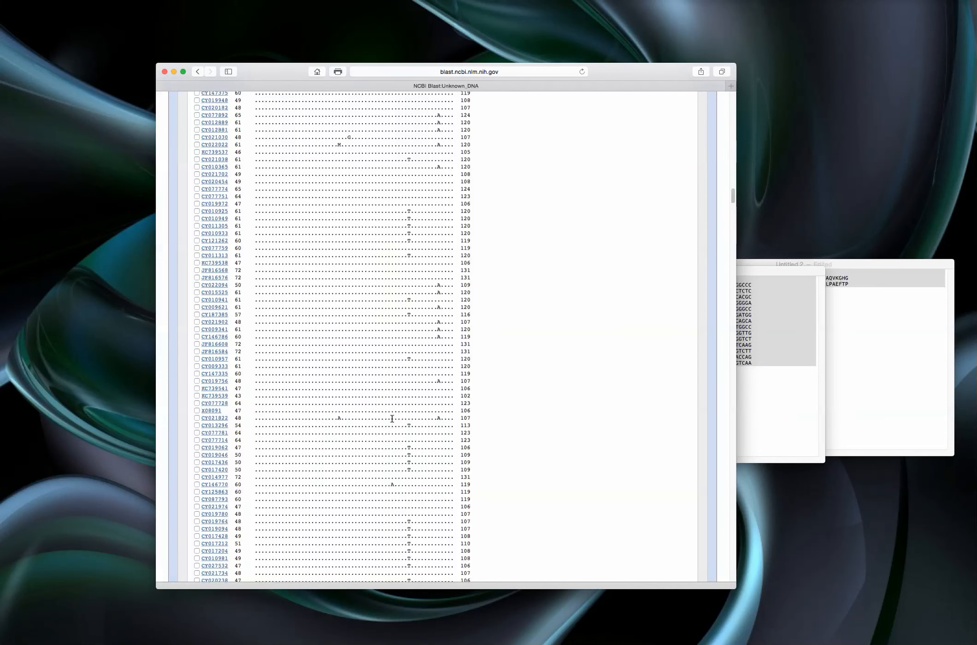
{"action": "scroll", "coordinate": [392, 418], "scroll_direction": "down", "scroll_amount": 3}
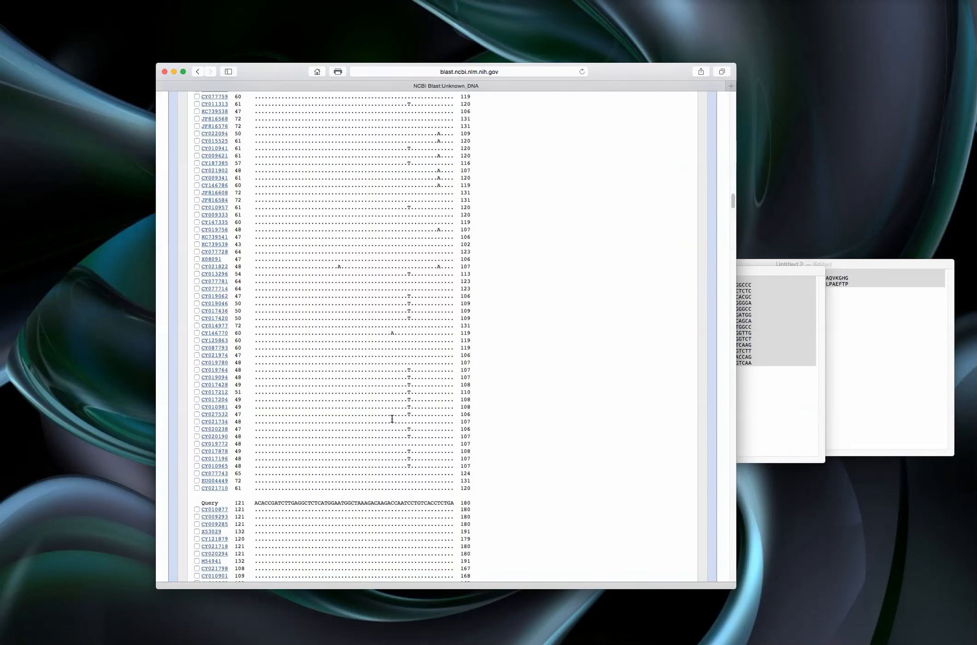
{"action": "scroll", "coordinate": [392, 418], "scroll_direction": "down", "scroll_amount": 4}
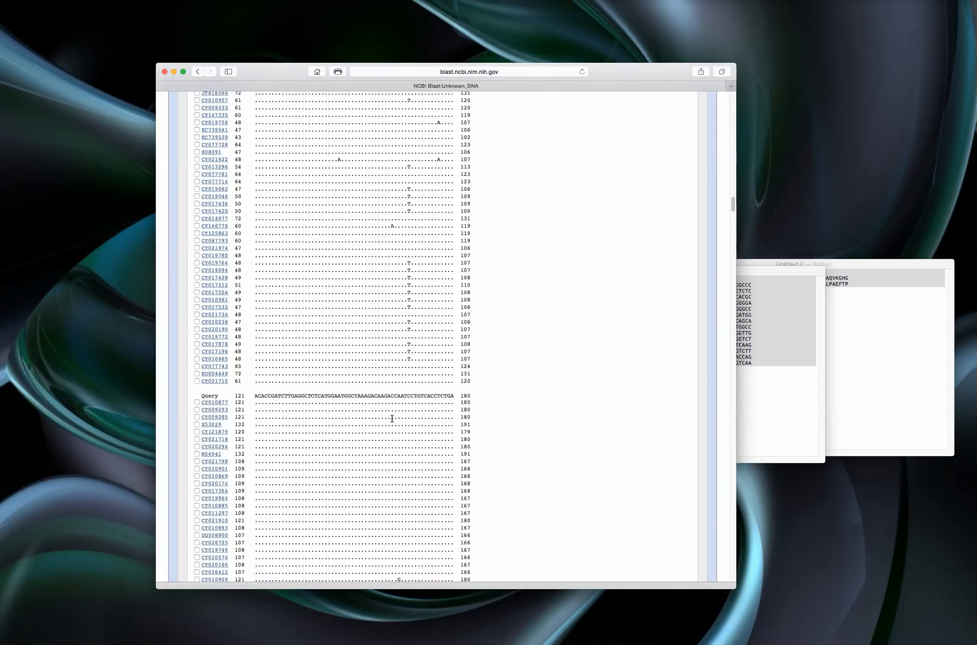
{"action": "scroll", "coordinate": [392, 418], "scroll_direction": "down", "scroll_amount": 3}
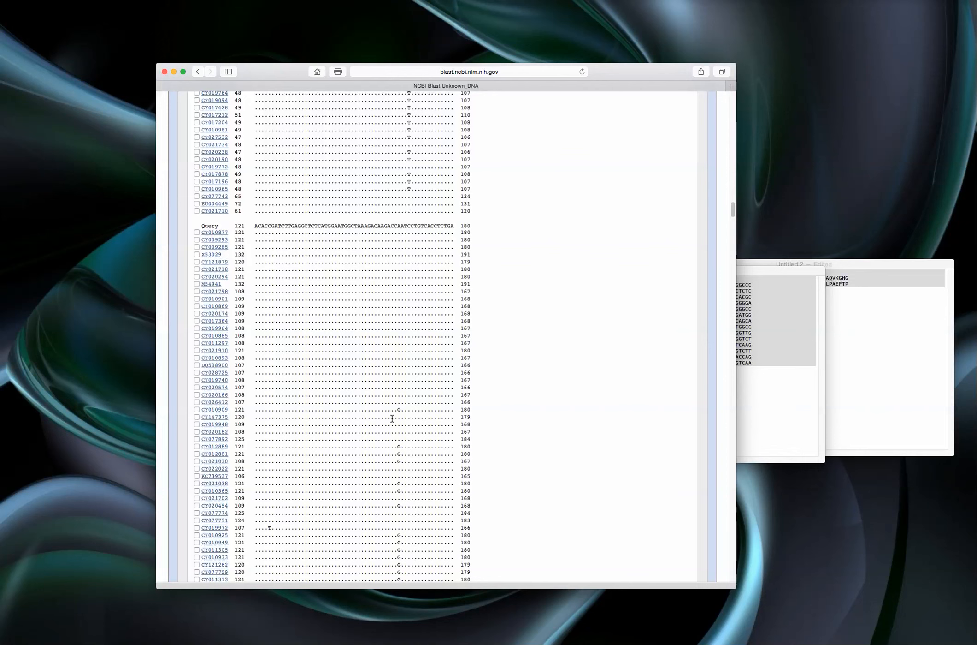
{"action": "scroll", "coordinate": [392, 419], "scroll_direction": "down", "scroll_amount": 5}
{"action": "scroll", "coordinate": [392, 418], "scroll_direction": "down", "scroll_amount": 3}
{"action": "scroll", "coordinate": [392, 419], "scroll_direction": "down", "scroll_amount": 9}
{"action": "scroll", "coordinate": [392, 418], "scroll_direction": "down", "scroll_amount": 8}
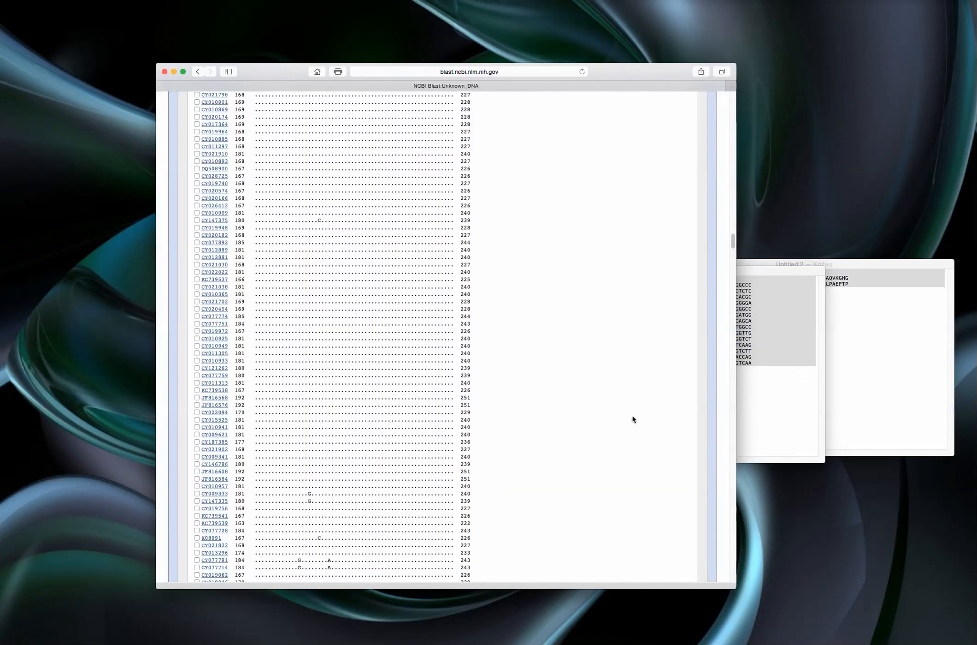
- Return to the start of the Unknown_DNA report and review the Graphic Summary of hits on the query sequence
{"action": "left_click_drag", "start_coordinate": [734, 240], "coordinate": [736, 97]}
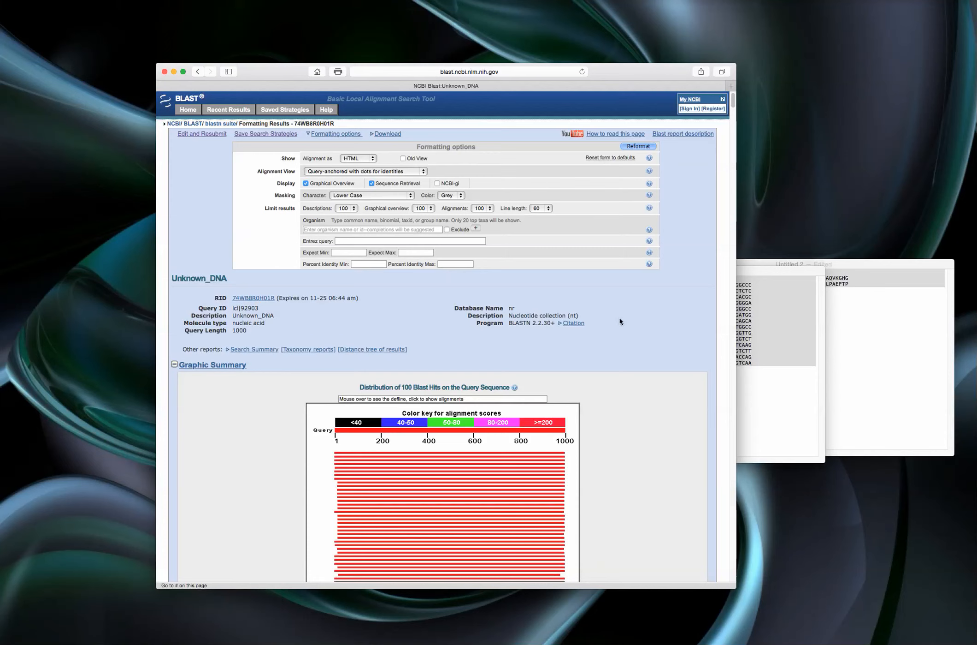
{"action": "scroll", "coordinate": [609, 338], "scroll_direction": "down", "scroll_amount": 1}
{"action": "scroll", "coordinate": [609, 341], "scroll_direction": "up", "scroll_amount": 1}
{"action": "scroll", "coordinate": [498, 343], "scroll_direction": "down", "scroll_amount": 5}
{"action": "scroll", "coordinate": [629, 348], "scroll_direction": "down", "scroll_amount": 3}
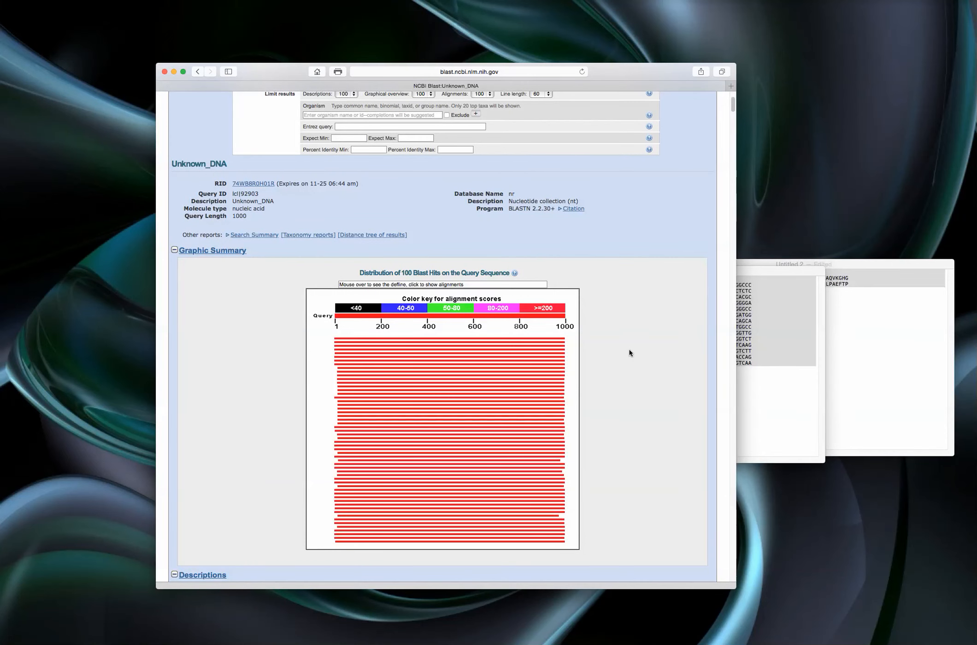
{"action": "scroll", "coordinate": [630, 353], "scroll_direction": "down", "scroll_amount": 4}
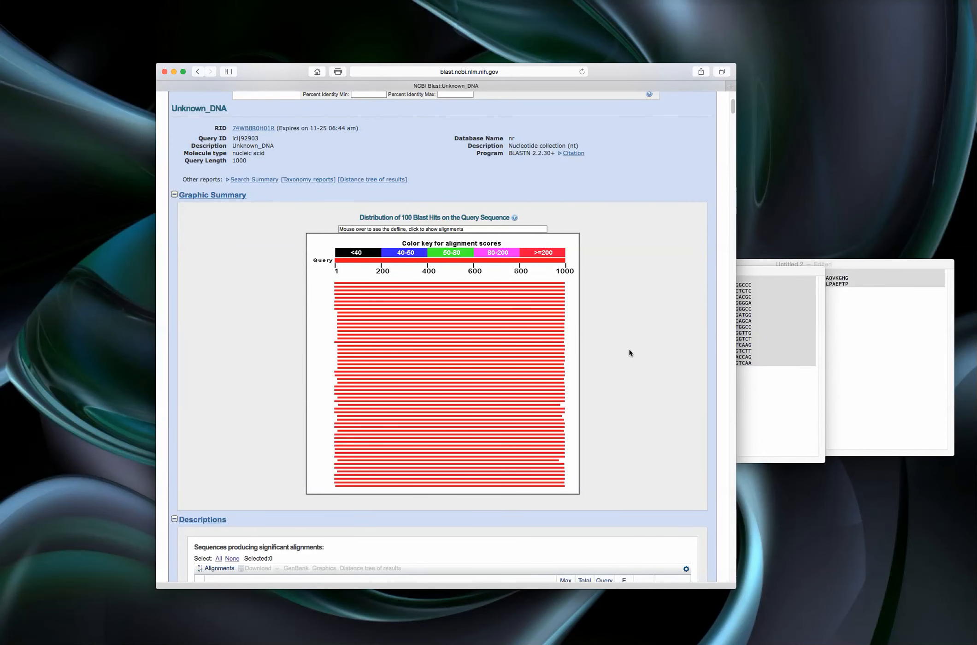